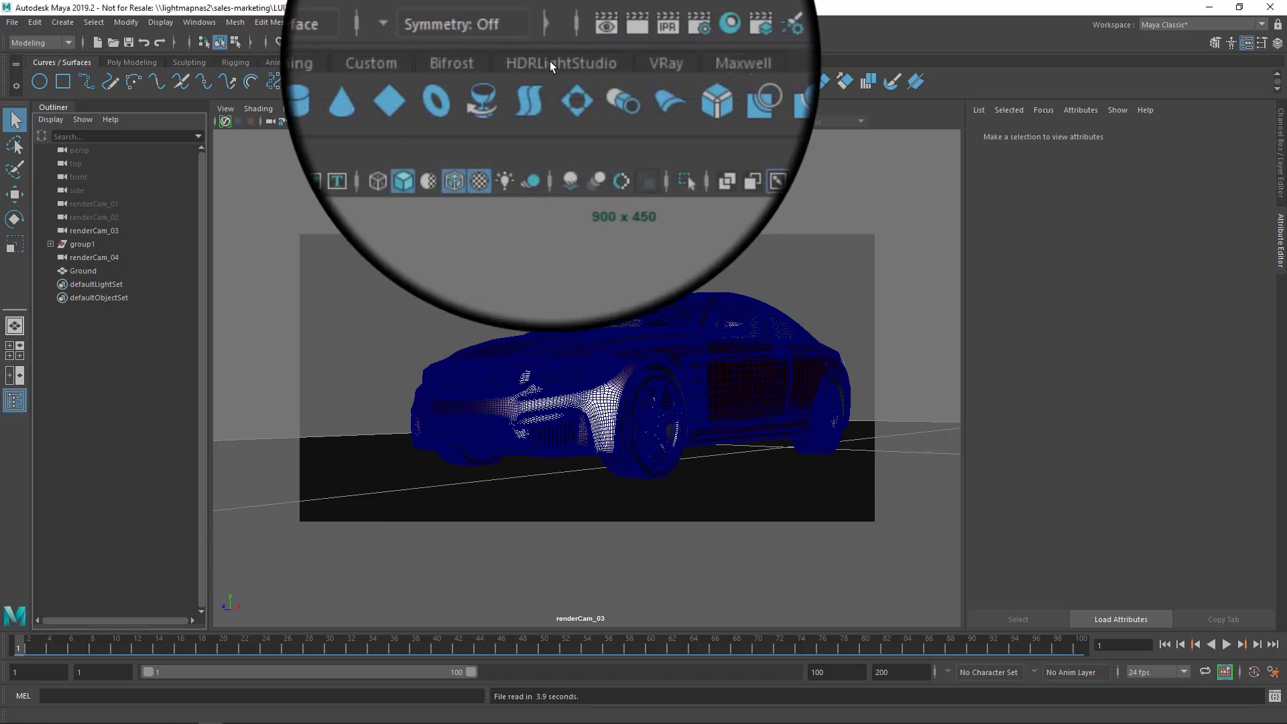
Show the HDRLightStudio shelf in Maya with the BMW M4 scene loaded.
click(550, 62)
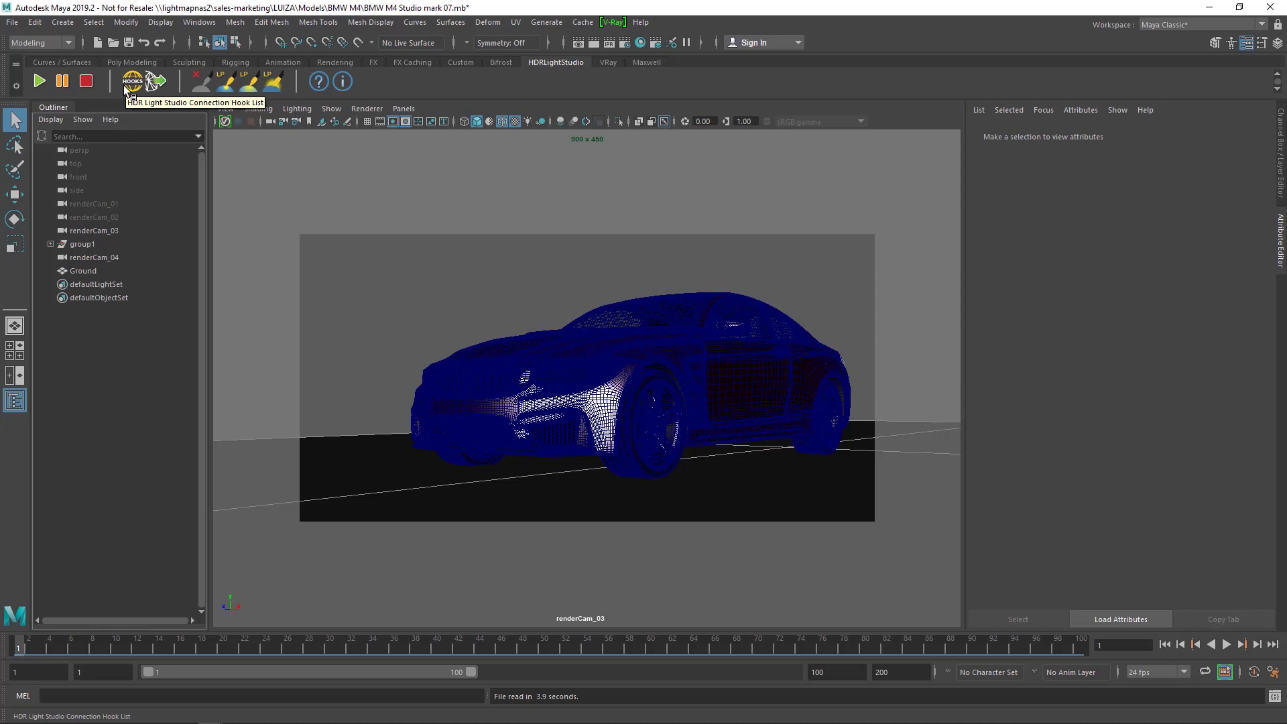
Launch the HDR Light Studio V-Ray connection, creating a hook named 'Hood'.
click(38, 81)
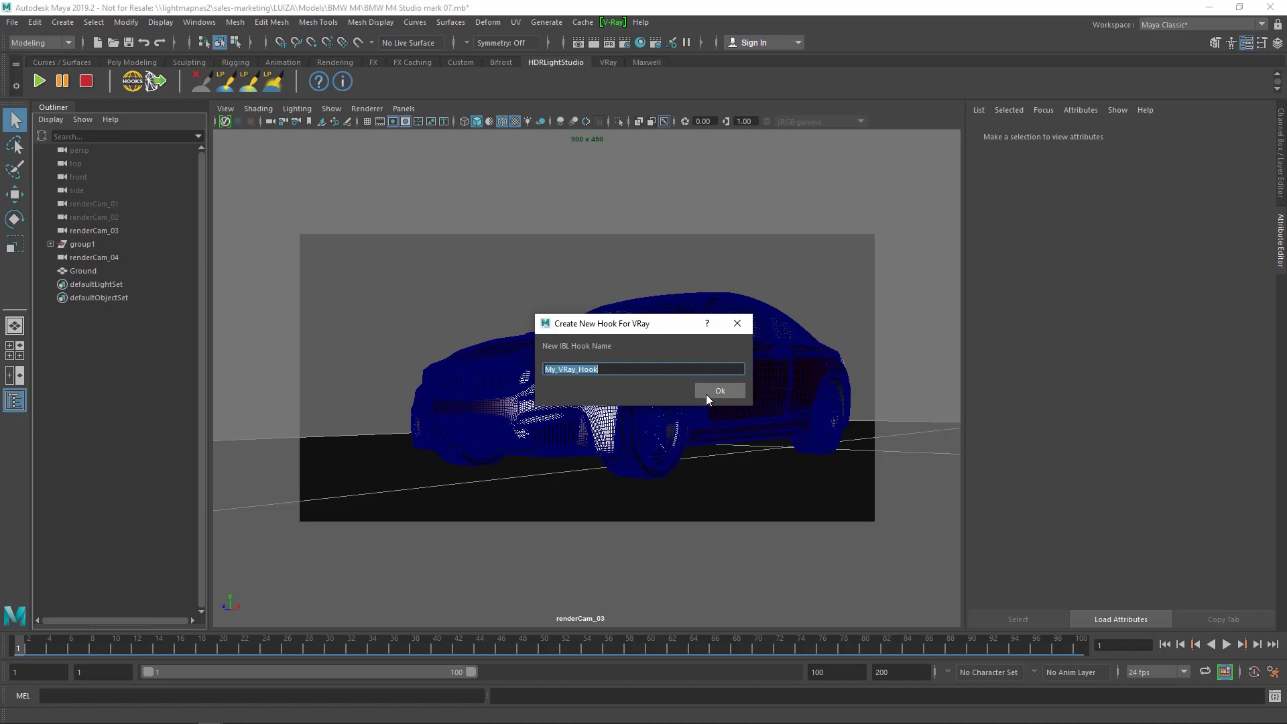
text(Hood)
click(706, 394)
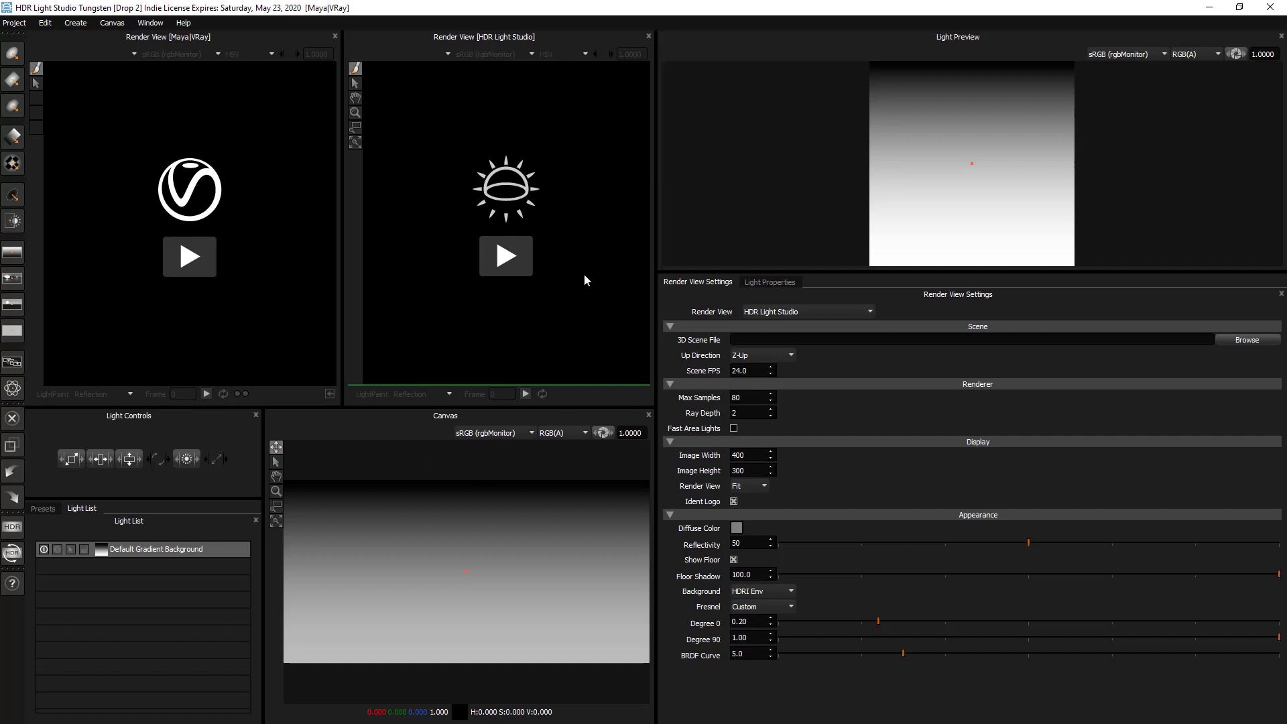
Apply the Default > Maya layout from HDR Light Studio's Window layout presets.
click(150, 22)
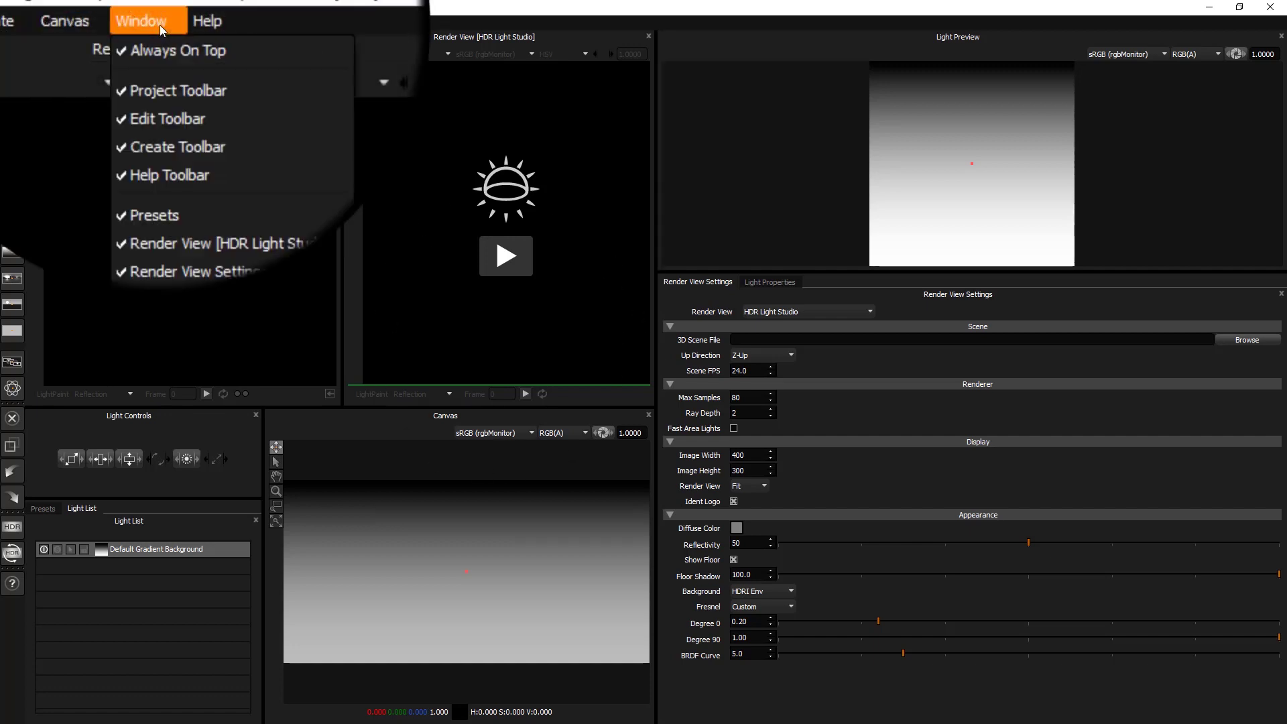
mouse_move(201, 255)
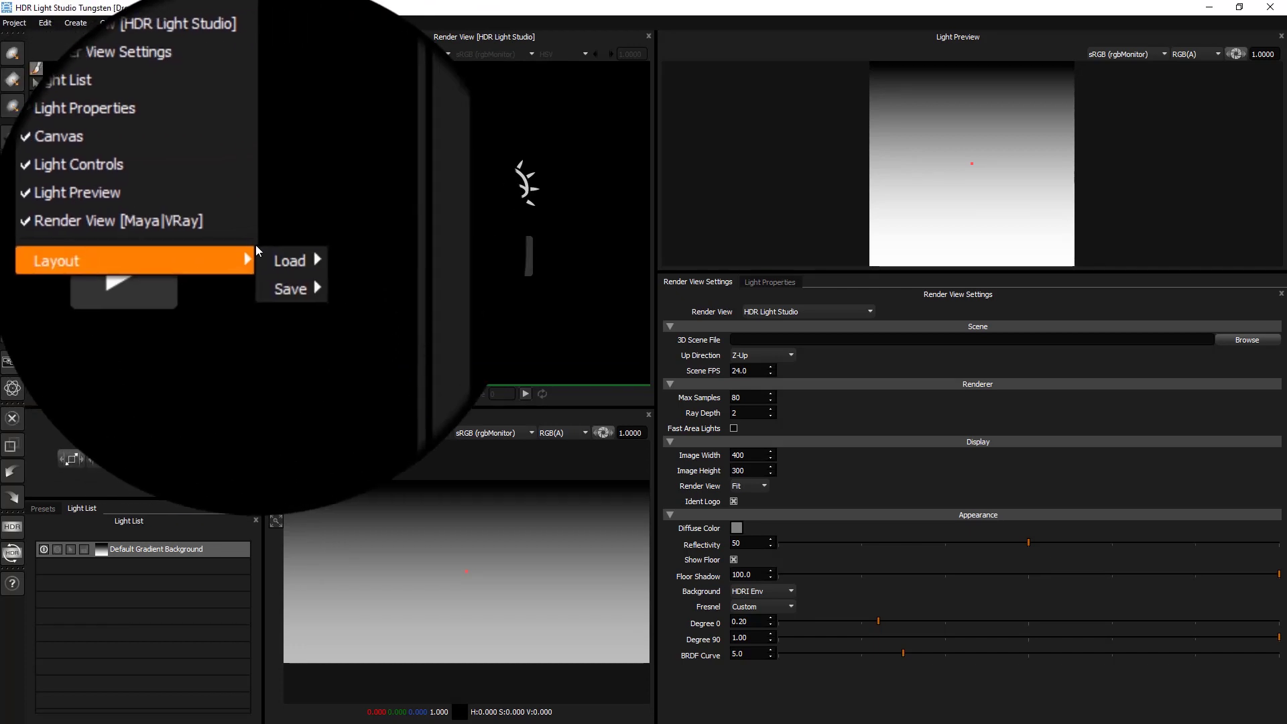
mouse_move(272, 252)
mouse_move(315, 253)
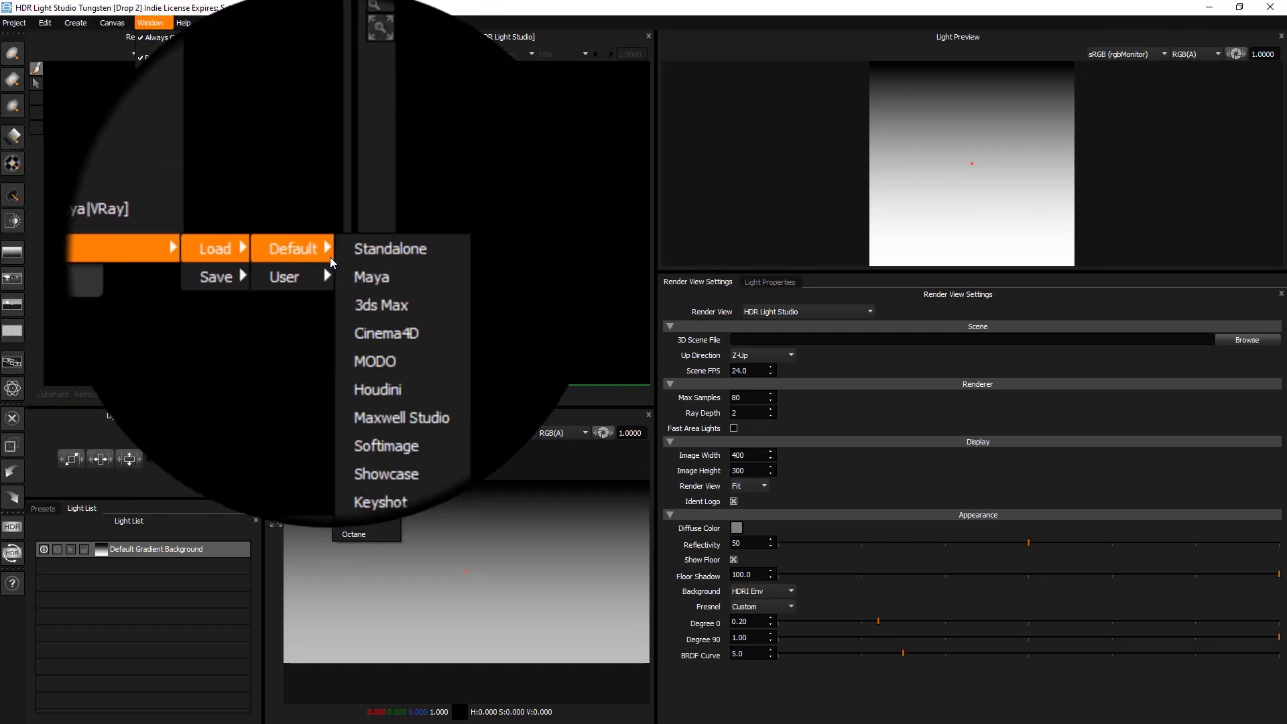
click(372, 266)
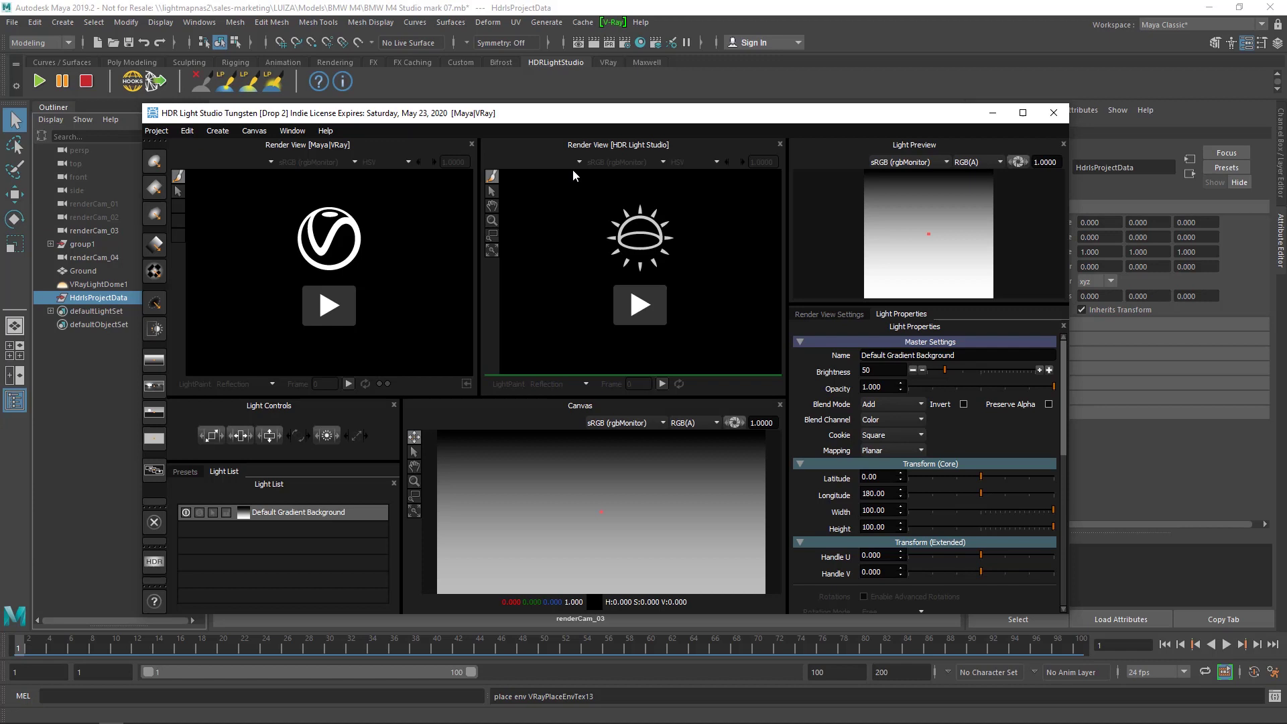
Verify VRayLightDome1's file6 texture uses the HDRLS HDRI, select HdrlsProjectData, then maximize HDR Light Studio.
drag(596, 124, 188, 515)
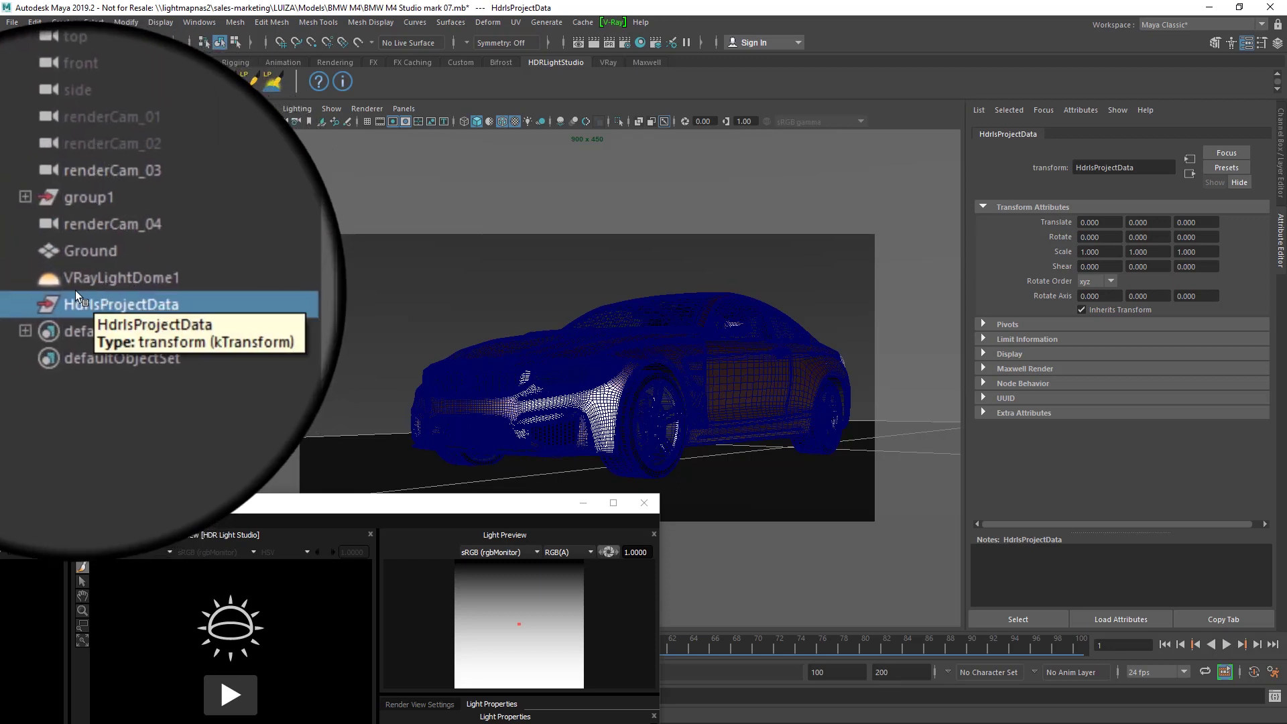
click(100, 287)
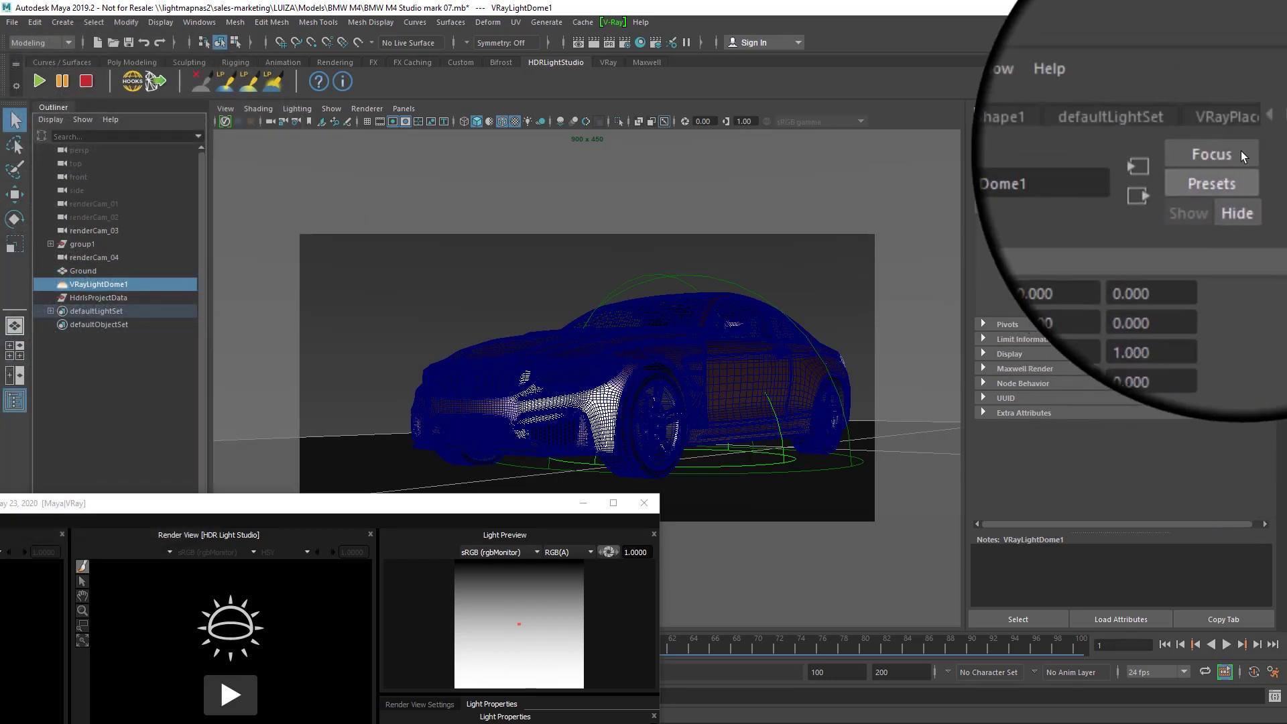
click(1265, 134)
click(1266, 134)
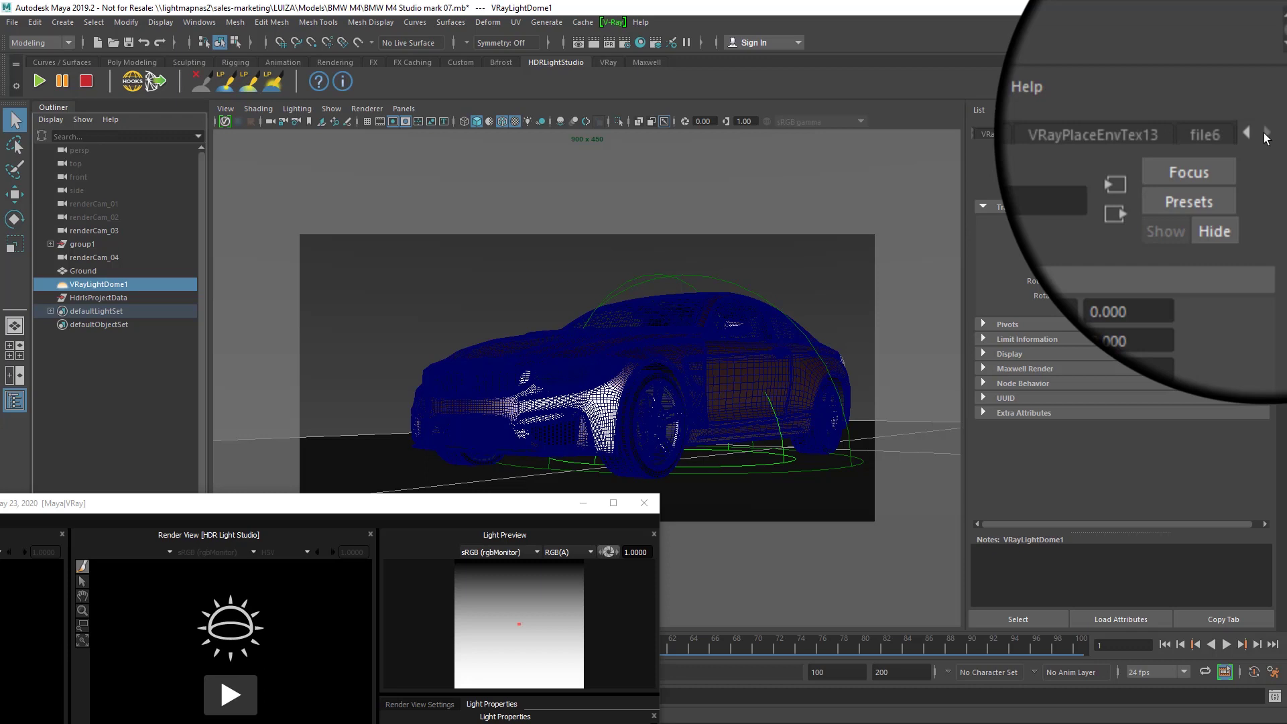
click(1243, 136)
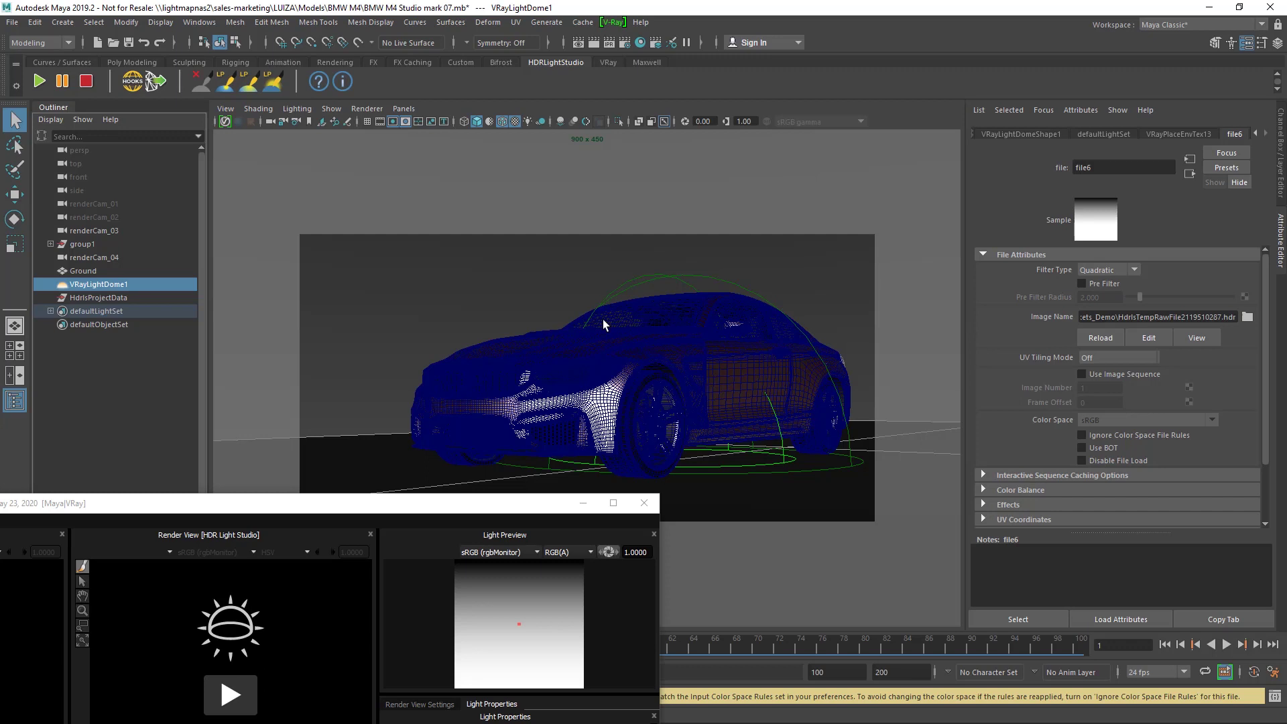
click(107, 299)
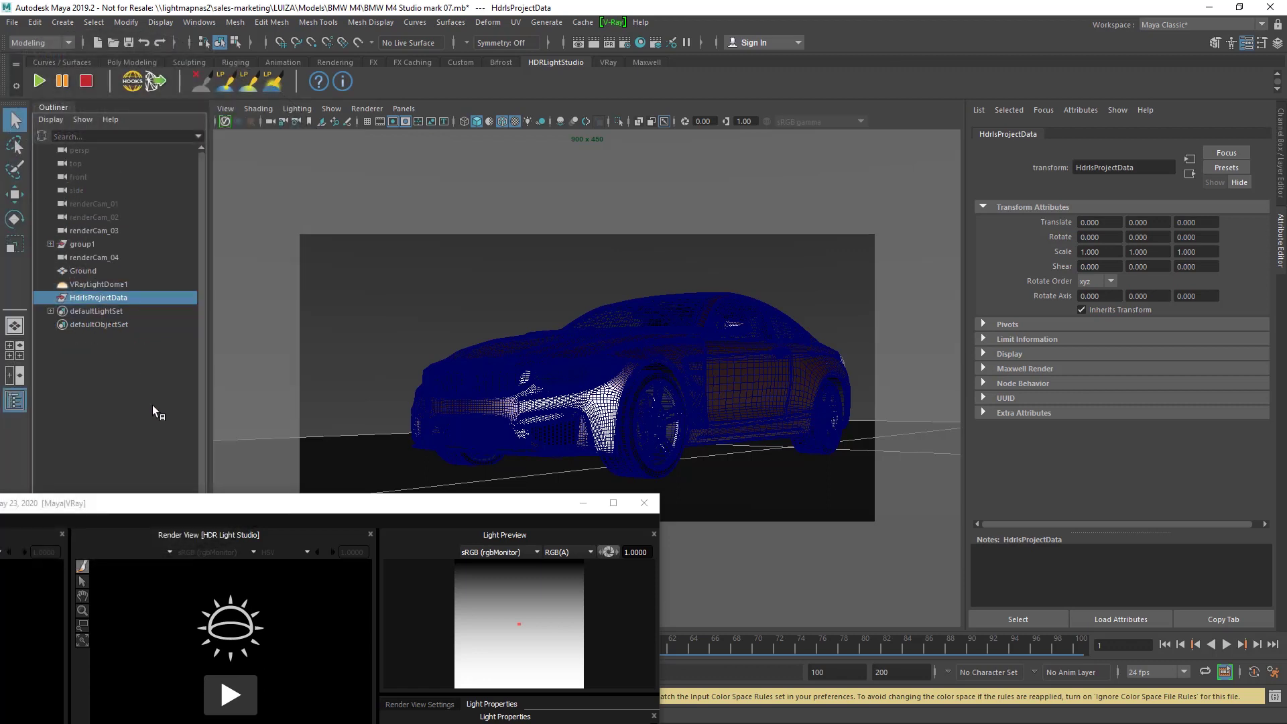
click(613, 503)
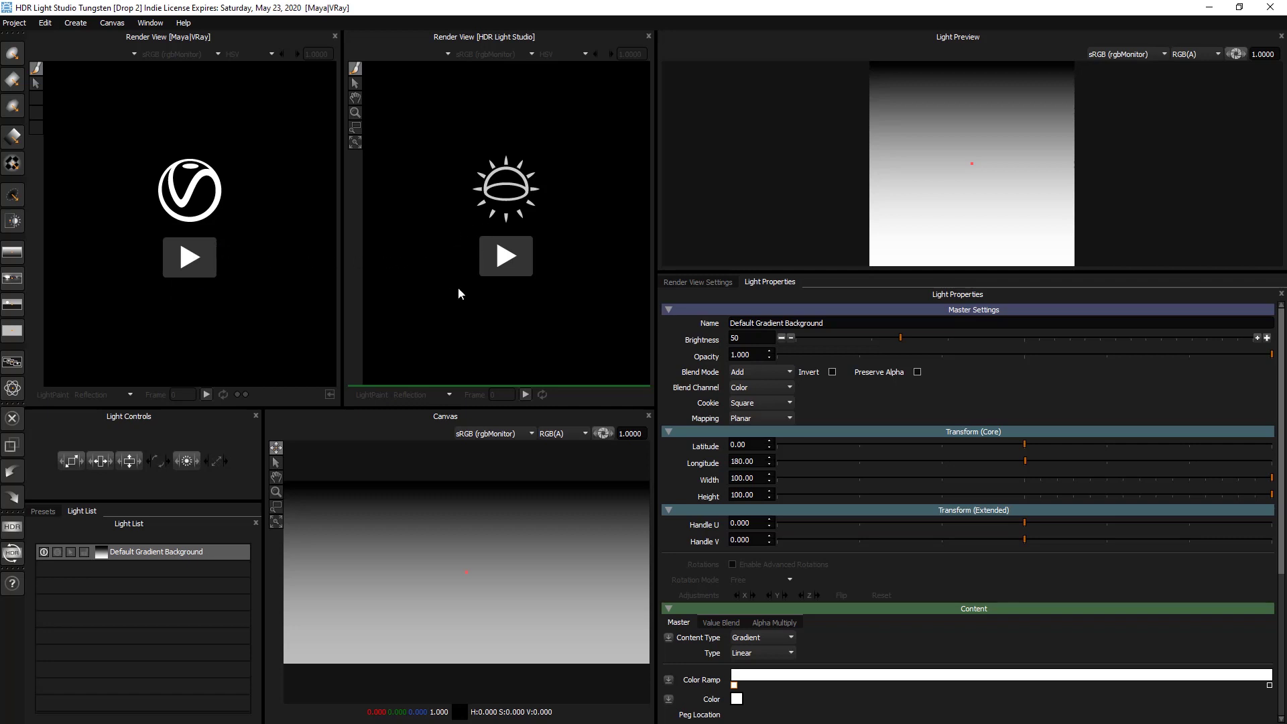
Start the live Maya V-Ray render and widen the render view panels.
click(183, 262)
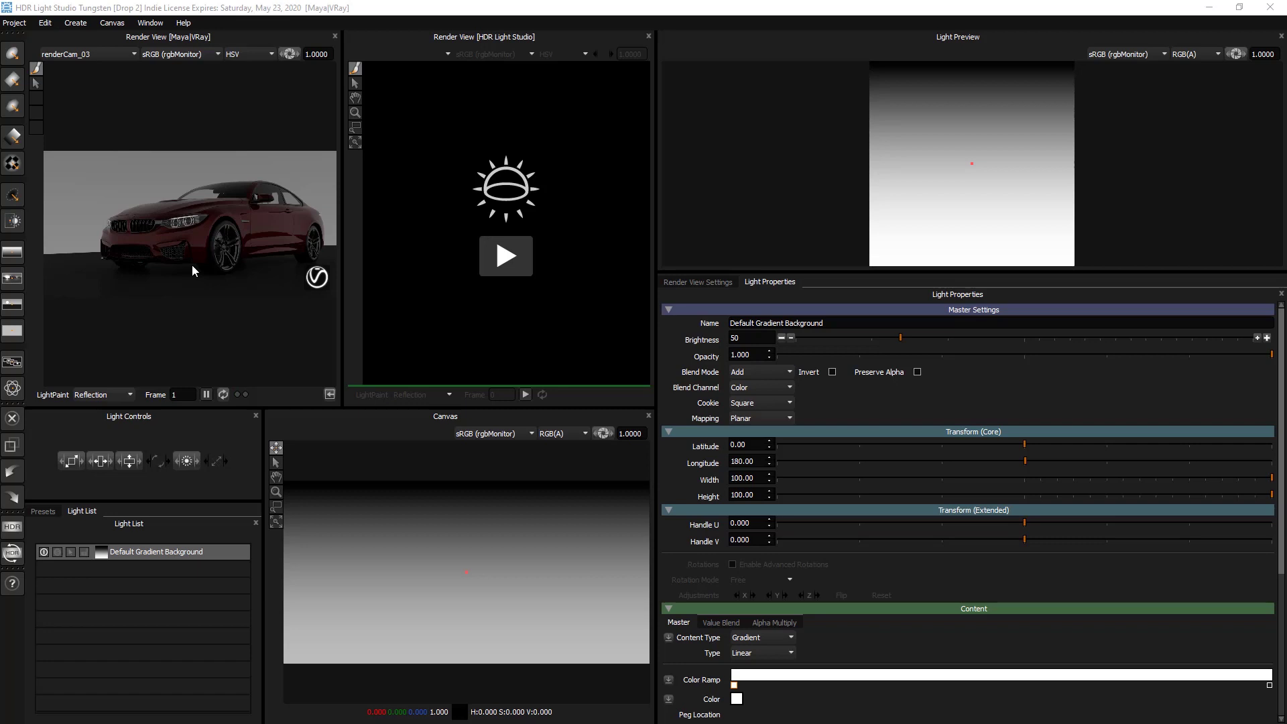
drag(655, 400, 919, 402)
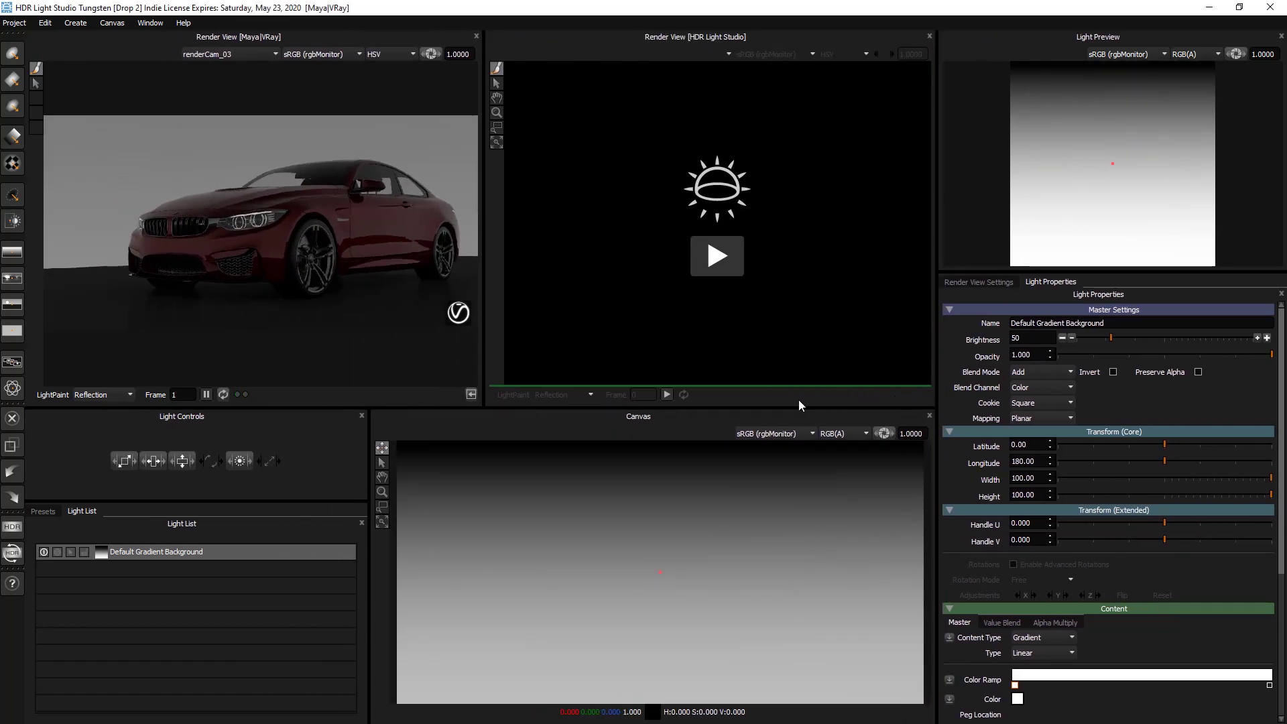
Drop a Large Rect Softbox preset onto the BMW's side in Reflection mode and select it.
click(41, 514)
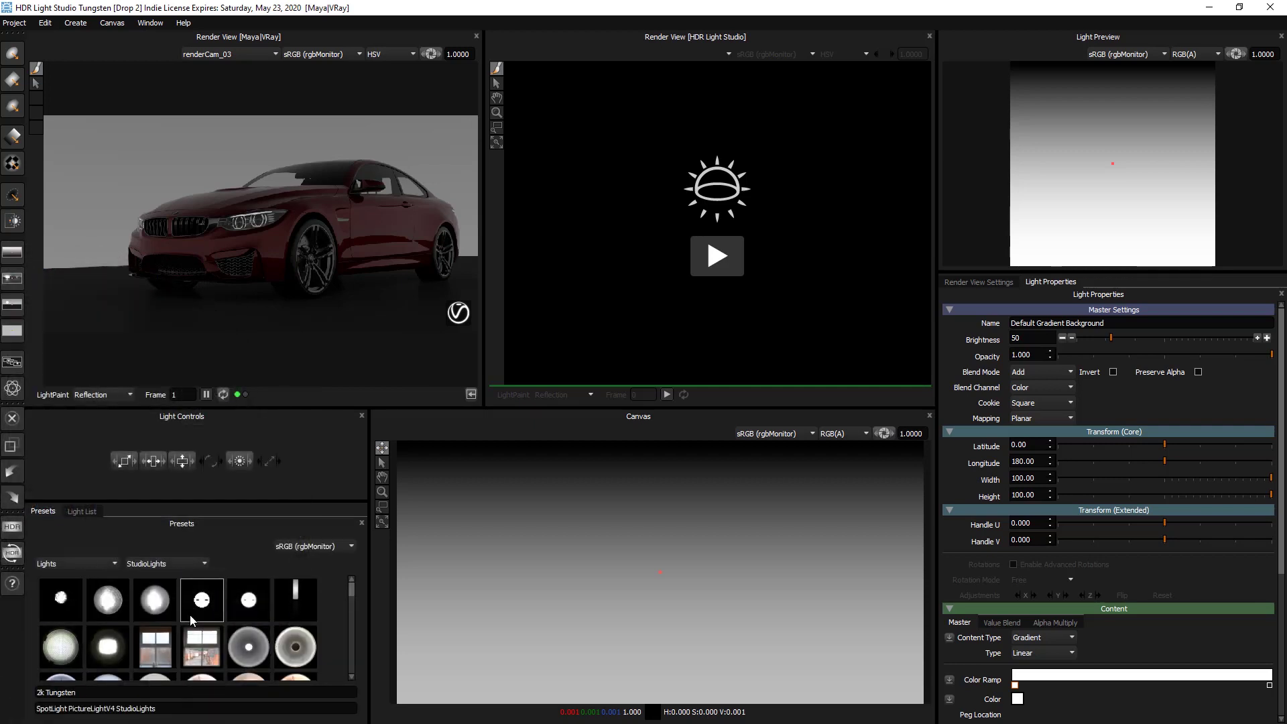
scroll(199, 630, down, 3)
scroll(199, 630, down, 2)
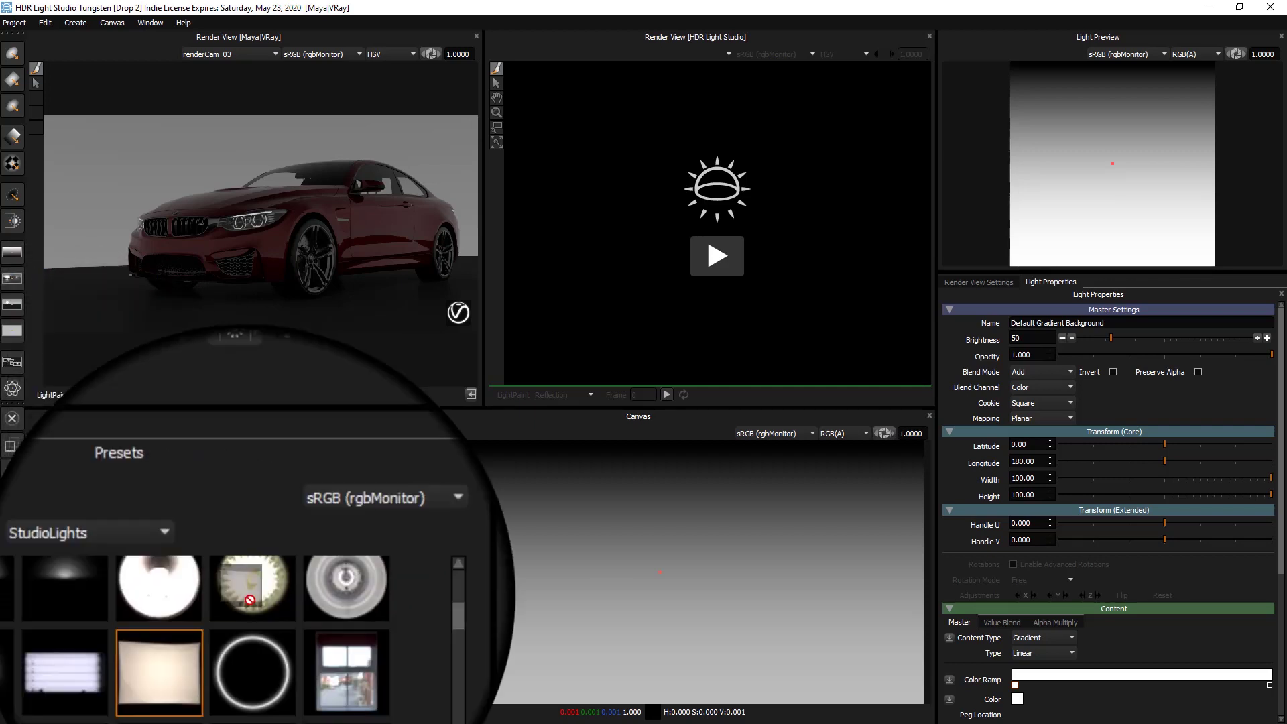
drag(201, 633, 362, 216)
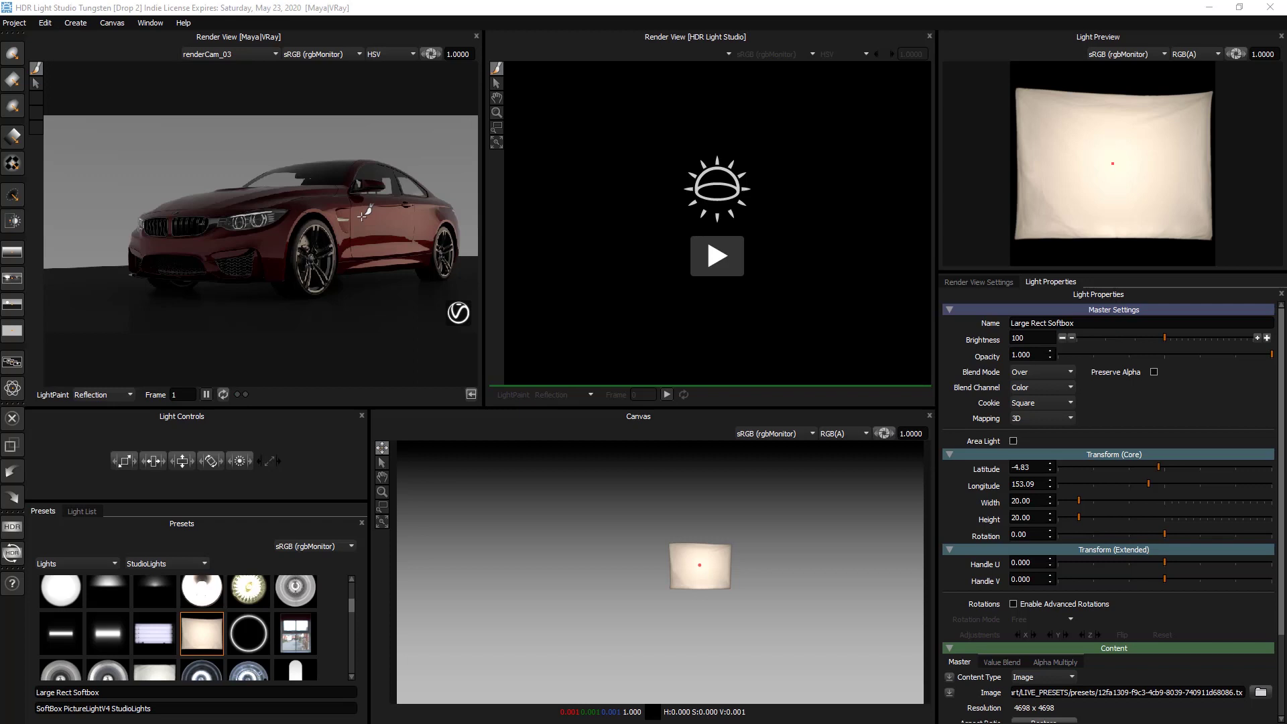
click(107, 395)
click(95, 405)
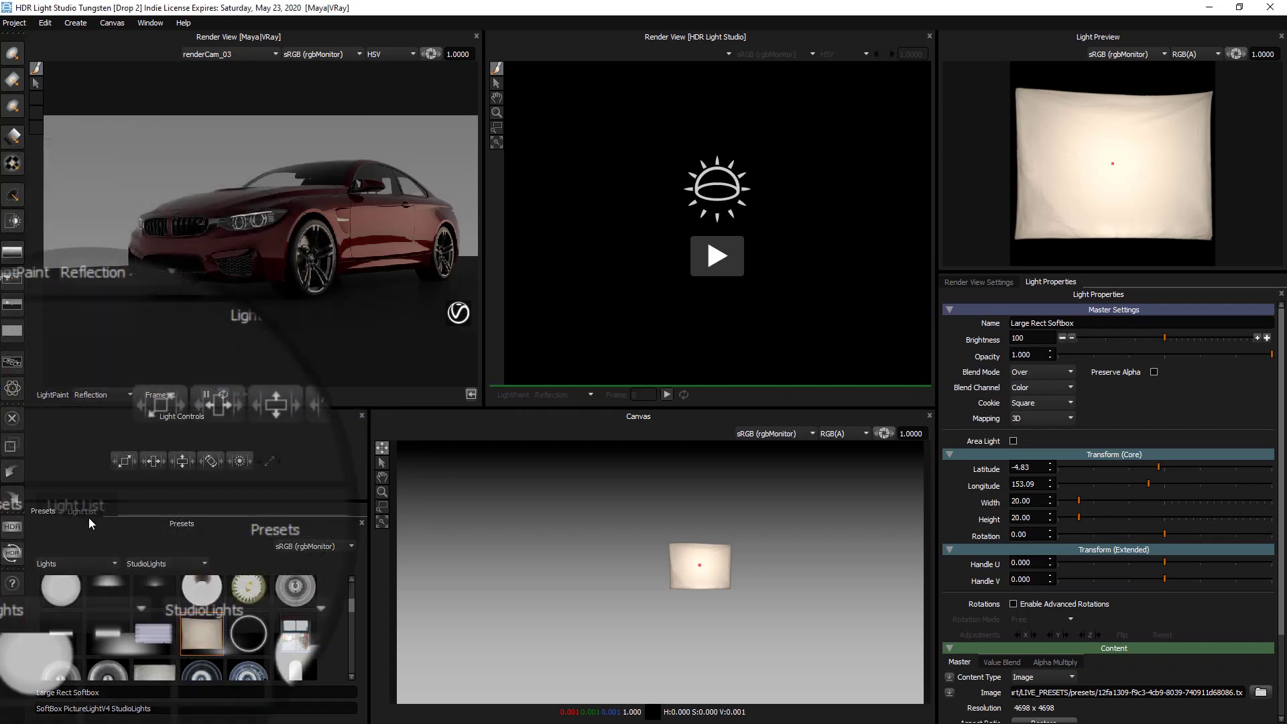
click(85, 513)
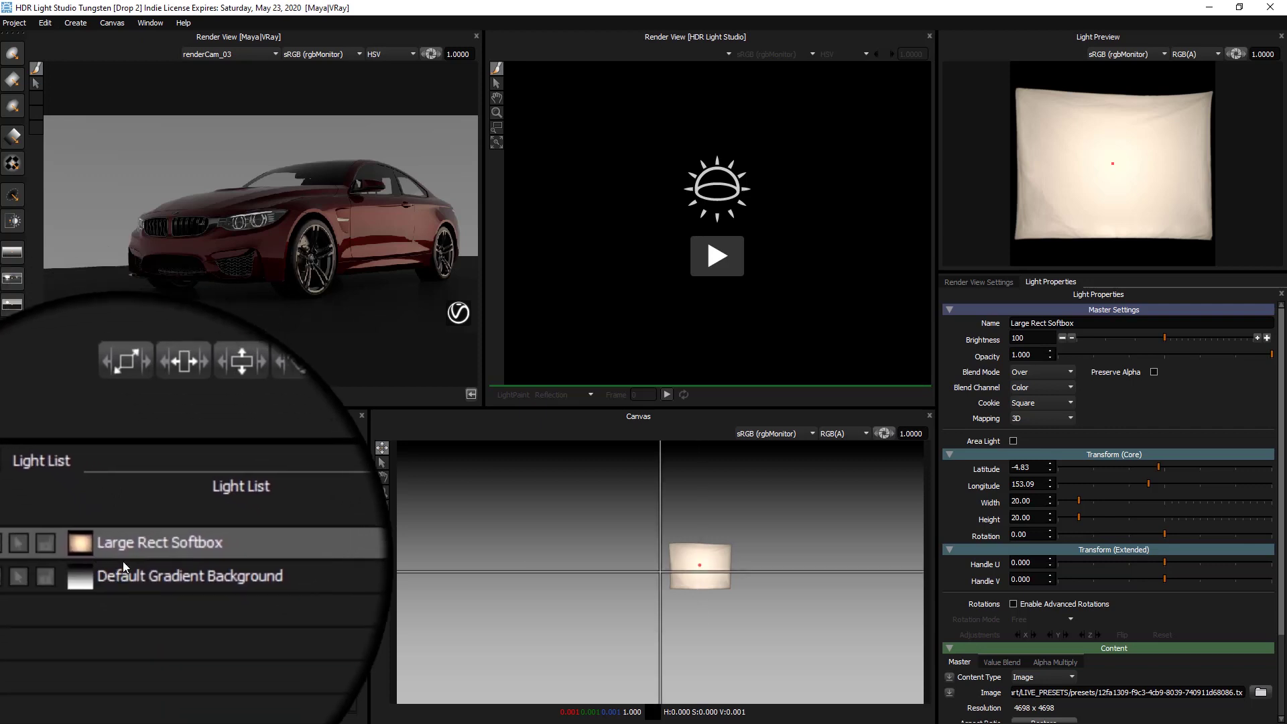
click(133, 555)
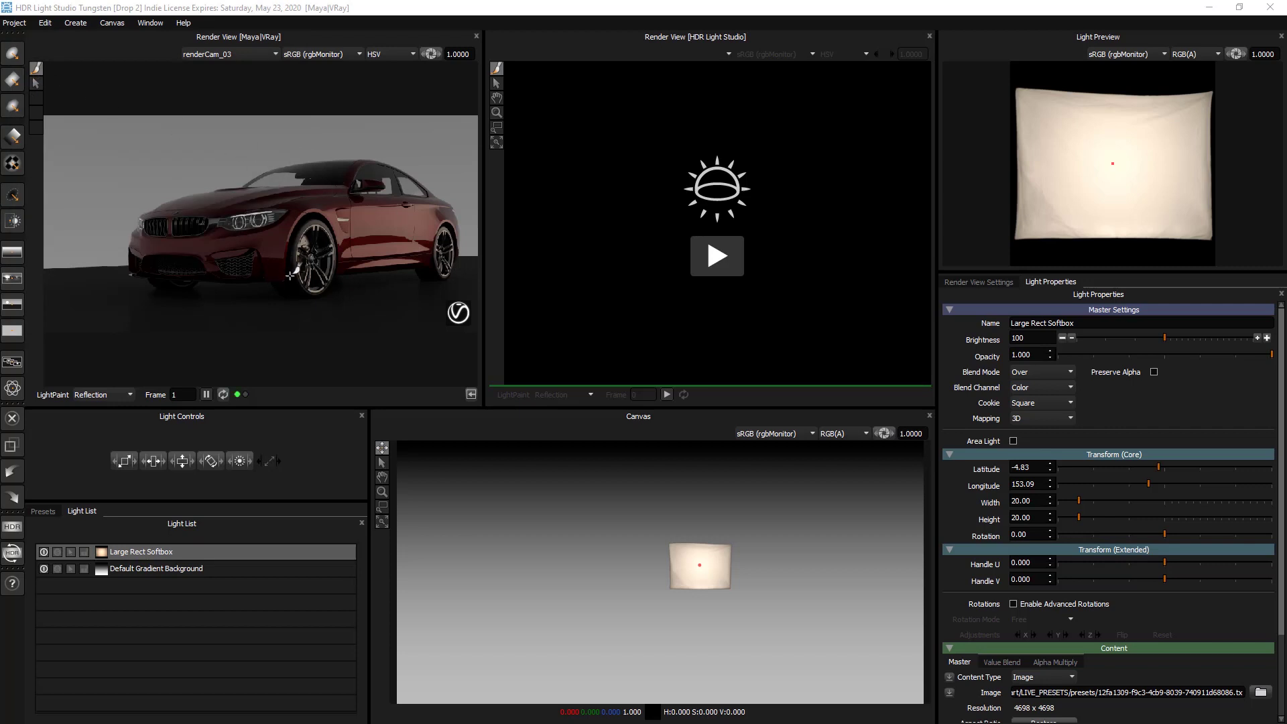
Move the softbox reflection onto the hood, at latitude -36.31, longitude 225.34.
click(252, 198)
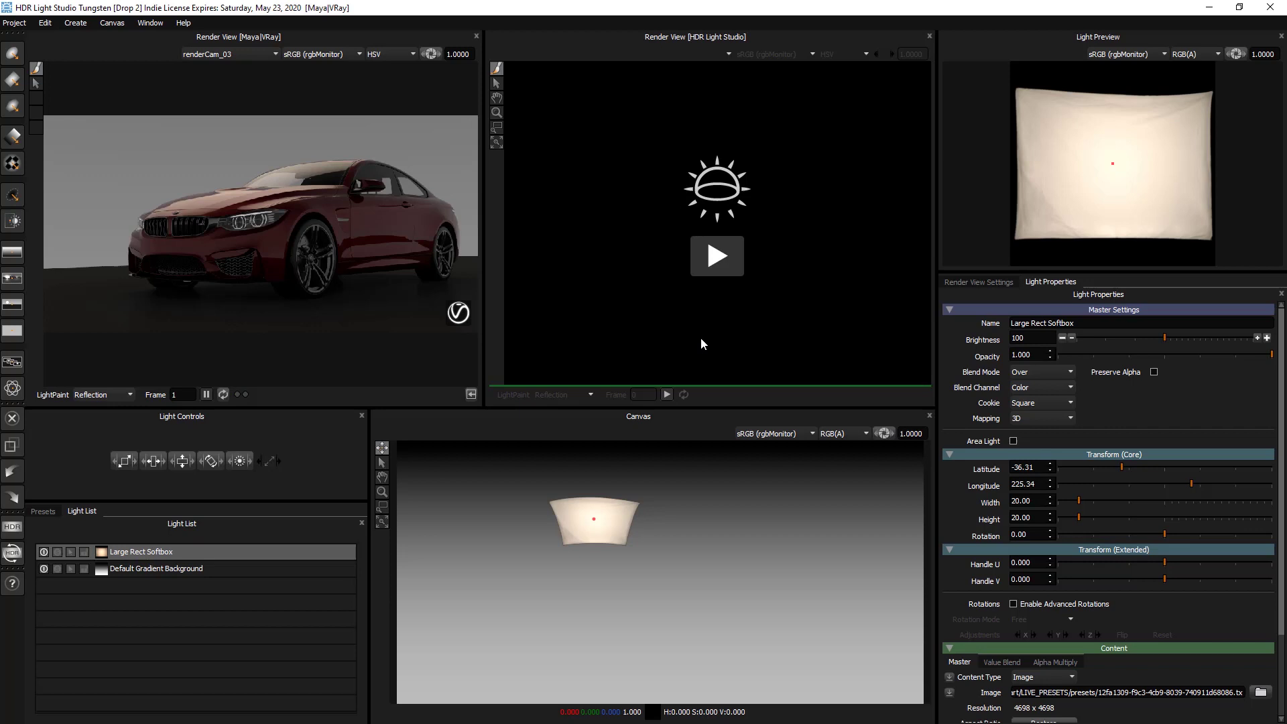
Start HDR Light Studio's own render view and import the Maya scene geometry.
click(717, 258)
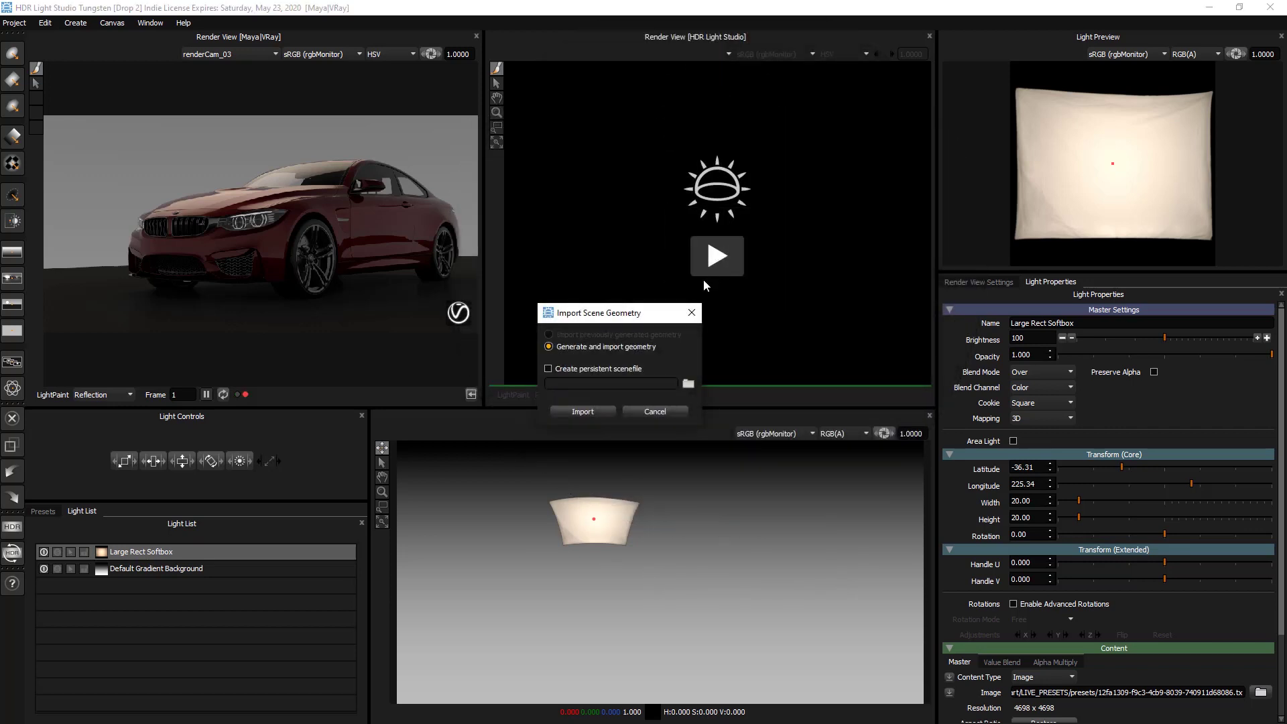
click(608, 412)
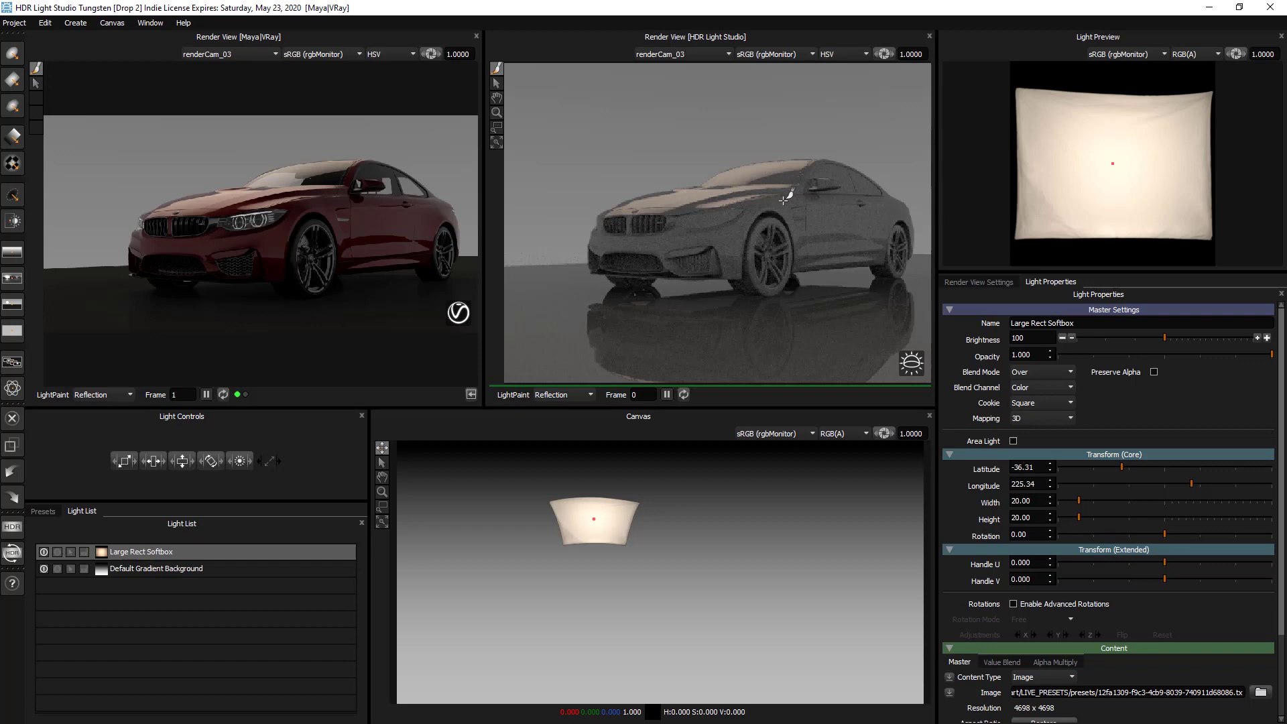
drag(784, 200, 762, 205)
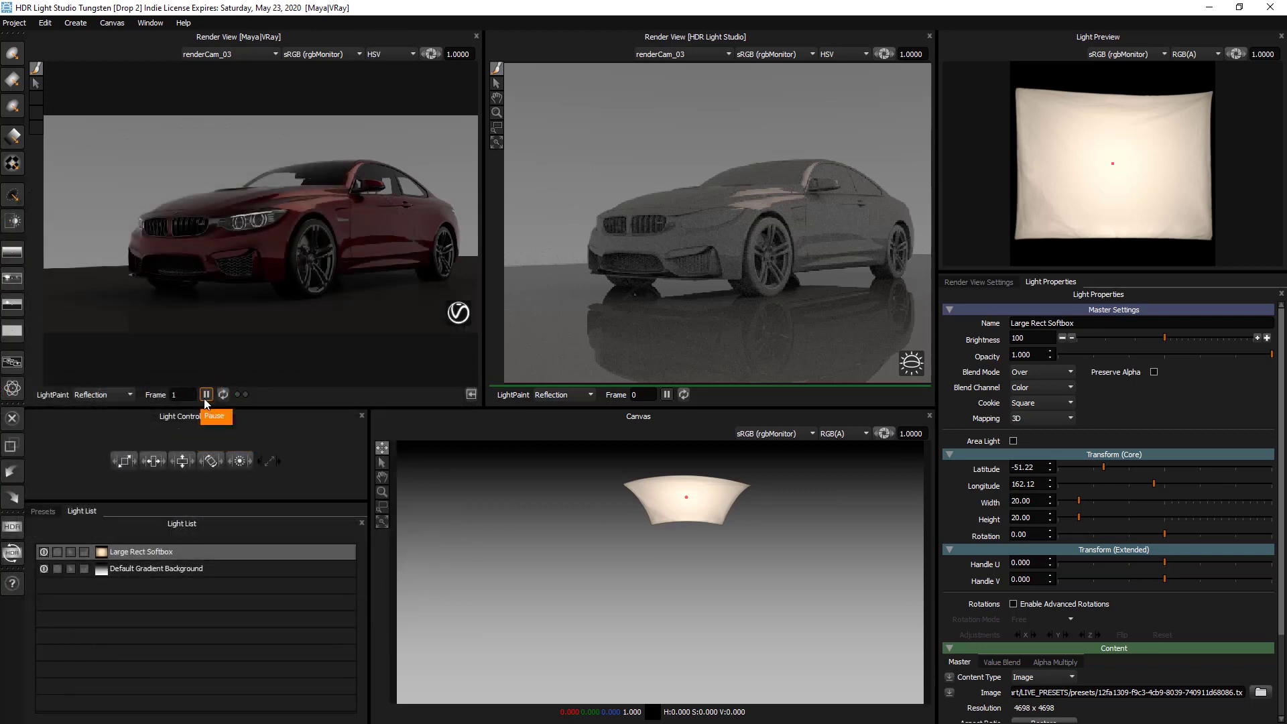
mouse_move(188, 551)
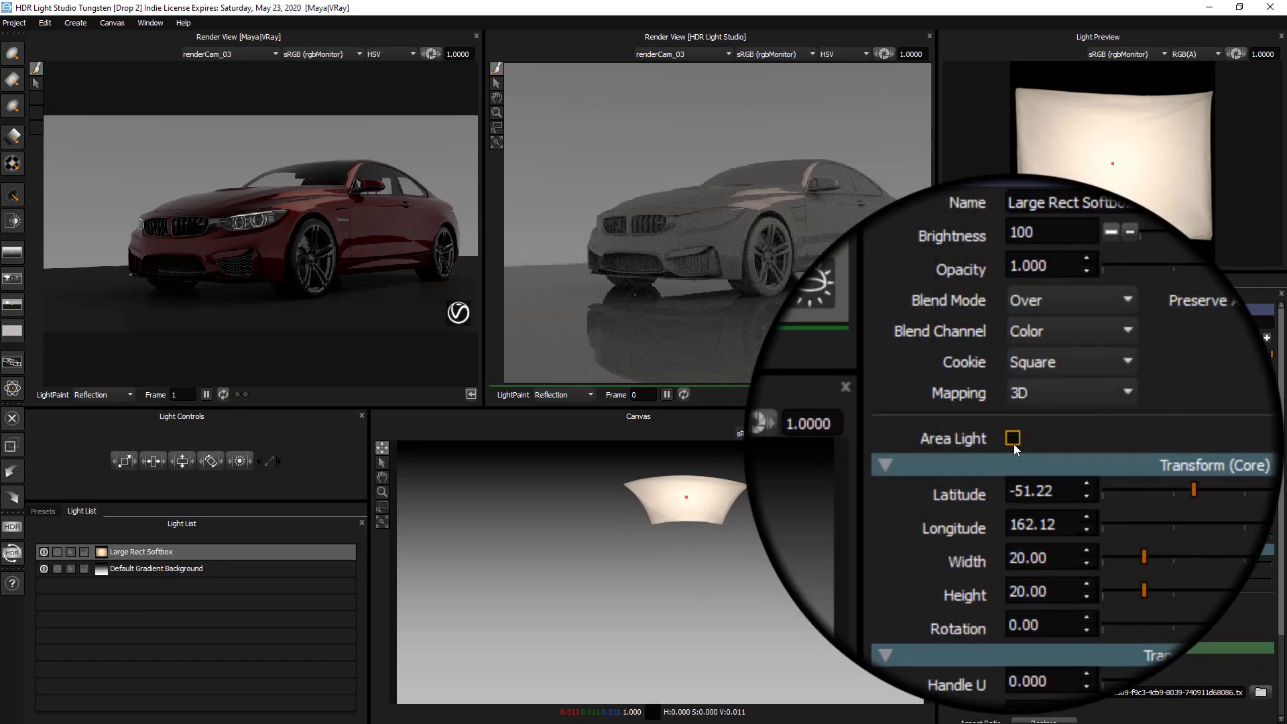
Tick Area Light, adjust Smart Dolly, and paint the softbox reflection onto the side door.
click(1013, 395)
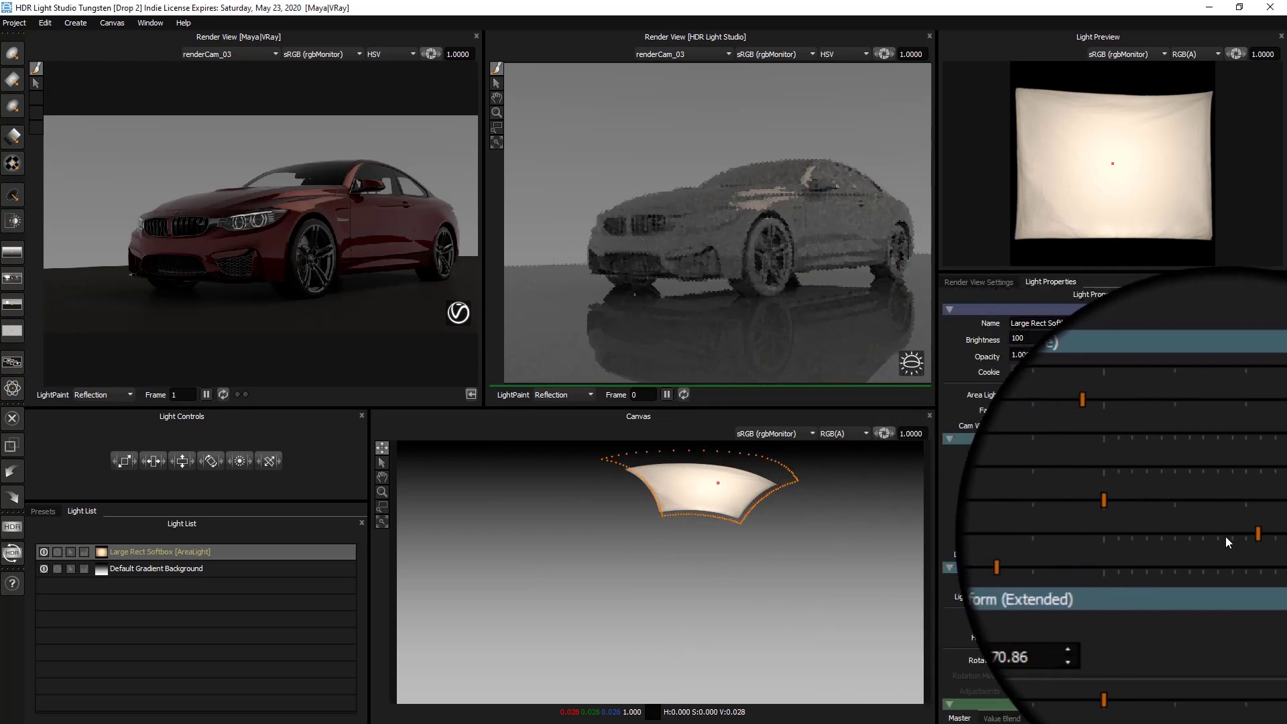
drag(1111, 529, 1141, 537)
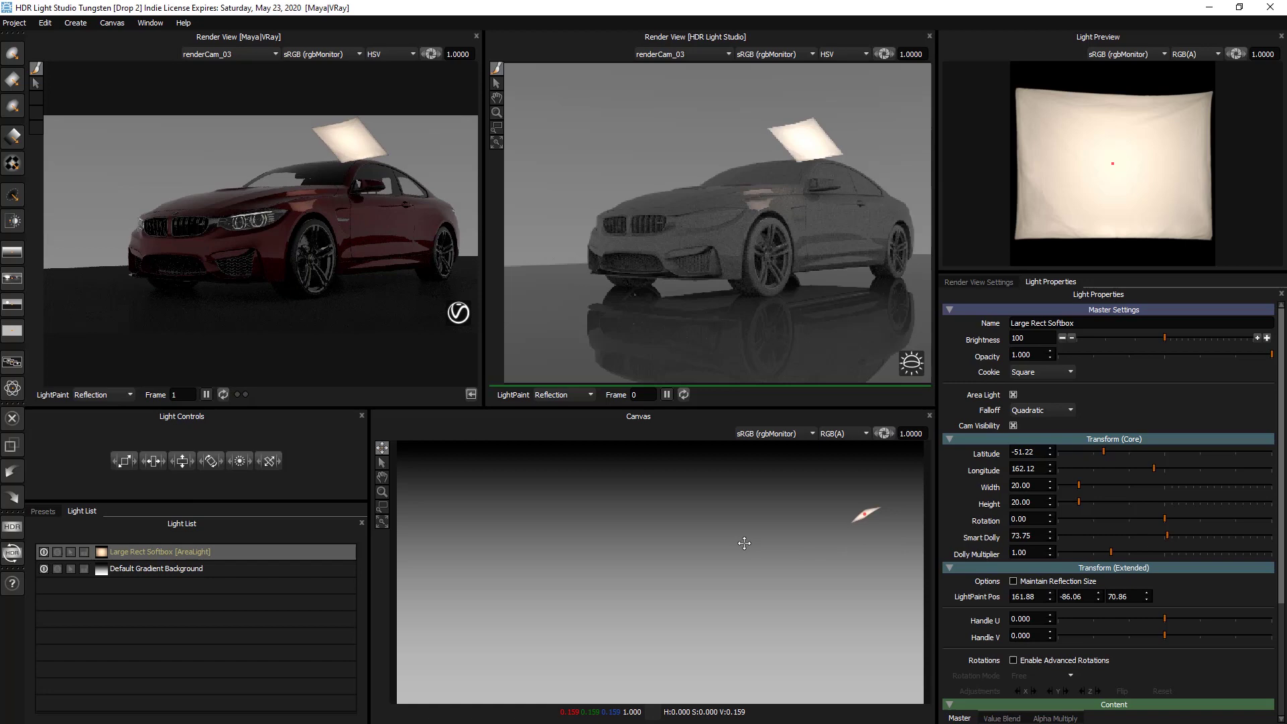
click(842, 203)
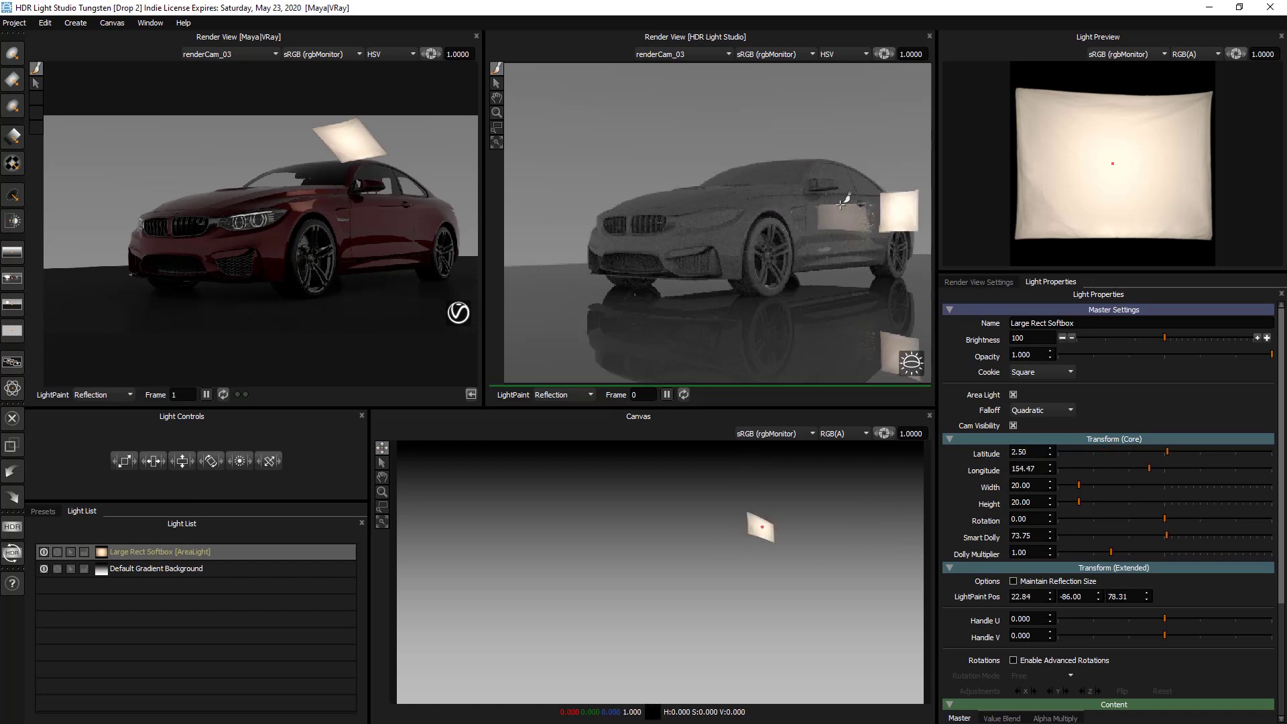
click(822, 199)
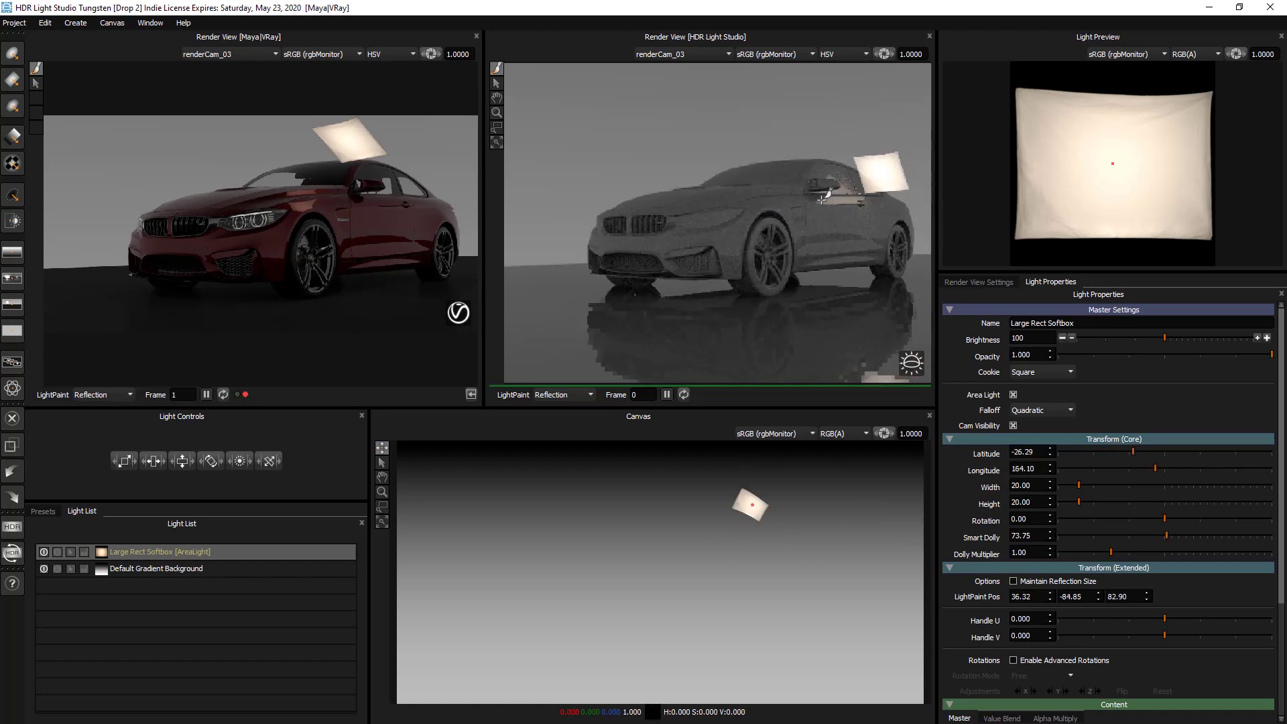
click(813, 210)
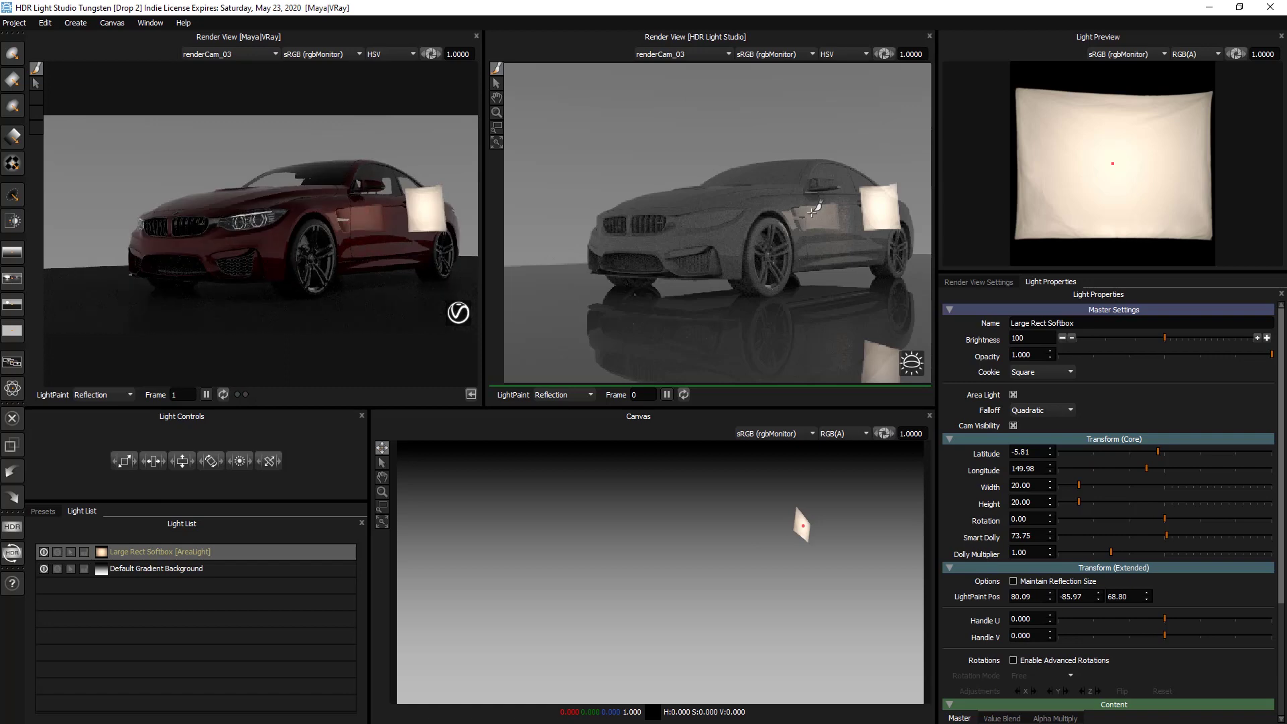
click(1200, 8)
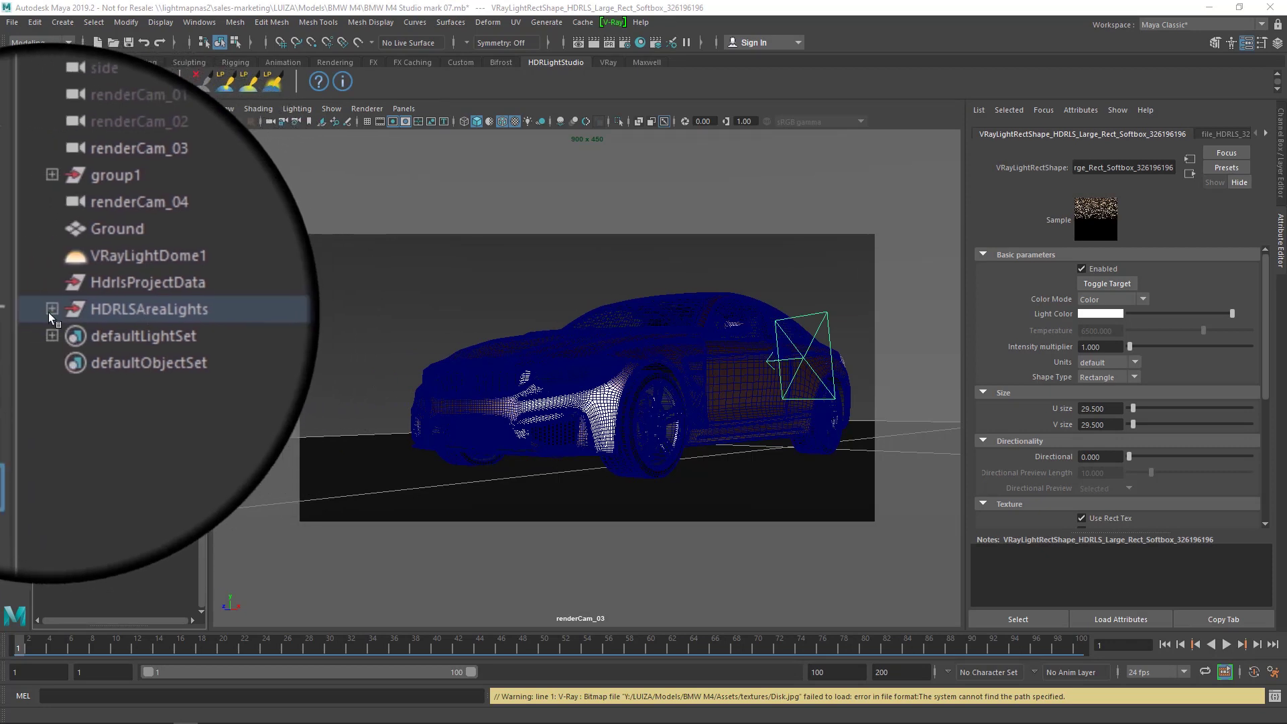
Select the VRayLightRect under HDRLSAreaLights and view its file_HDRLS_326196197 texture node.
click(48, 313)
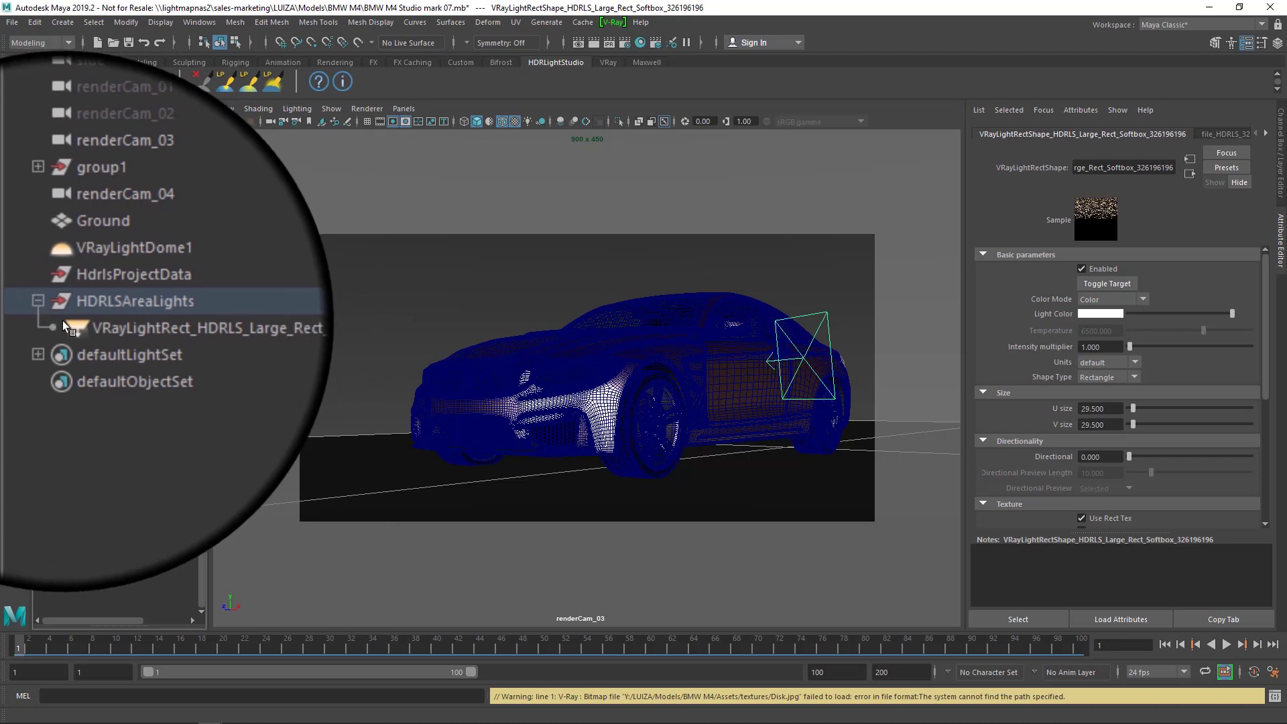
click(114, 328)
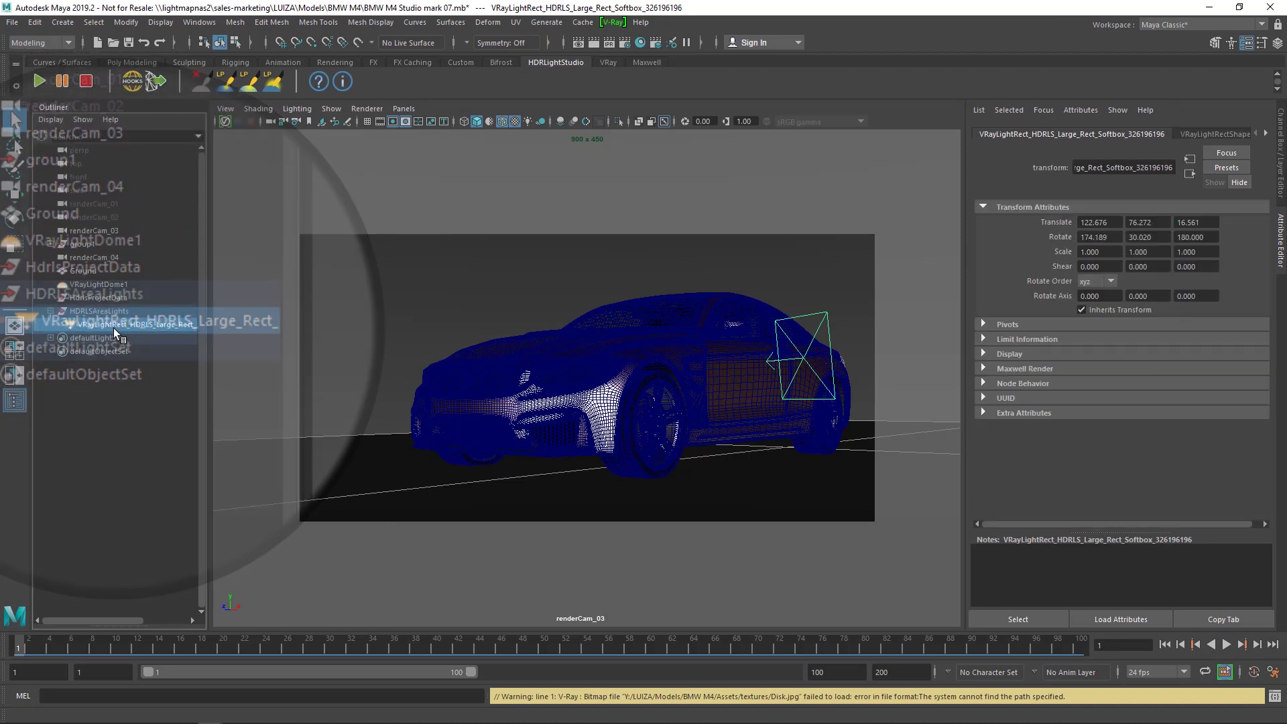
click(1267, 134)
click(1266, 134)
click(1266, 134)
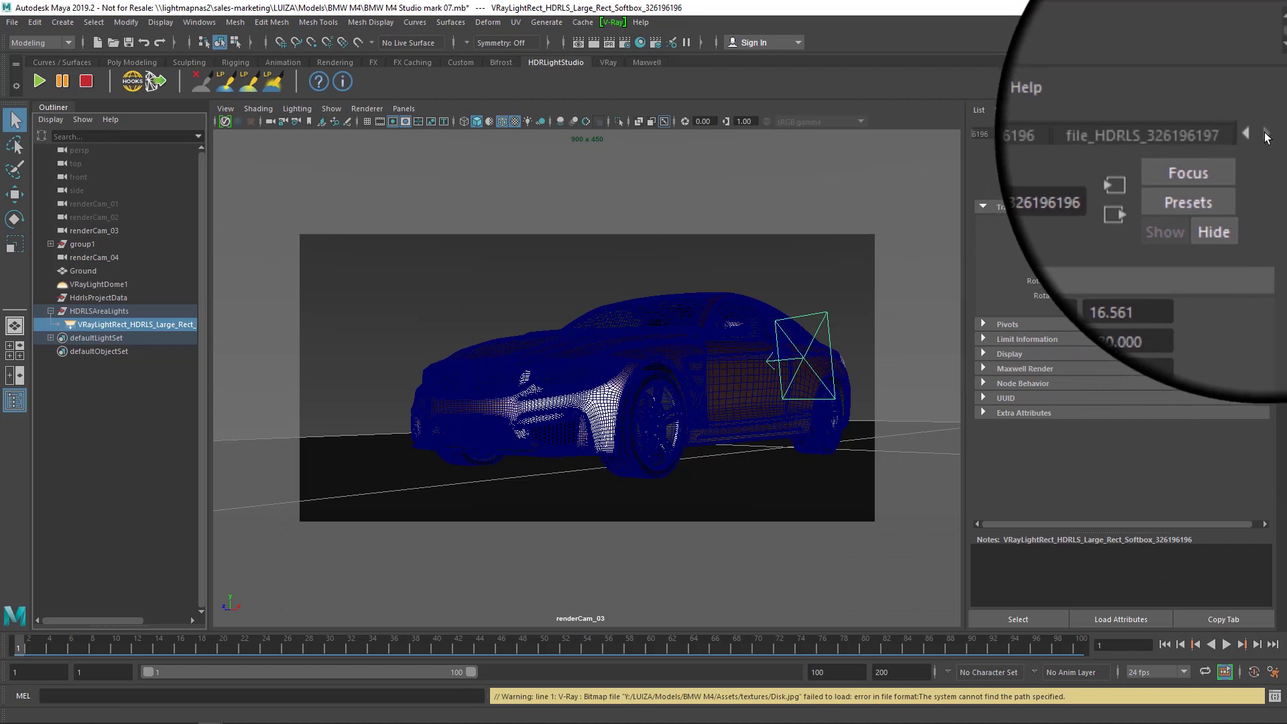
click(1226, 143)
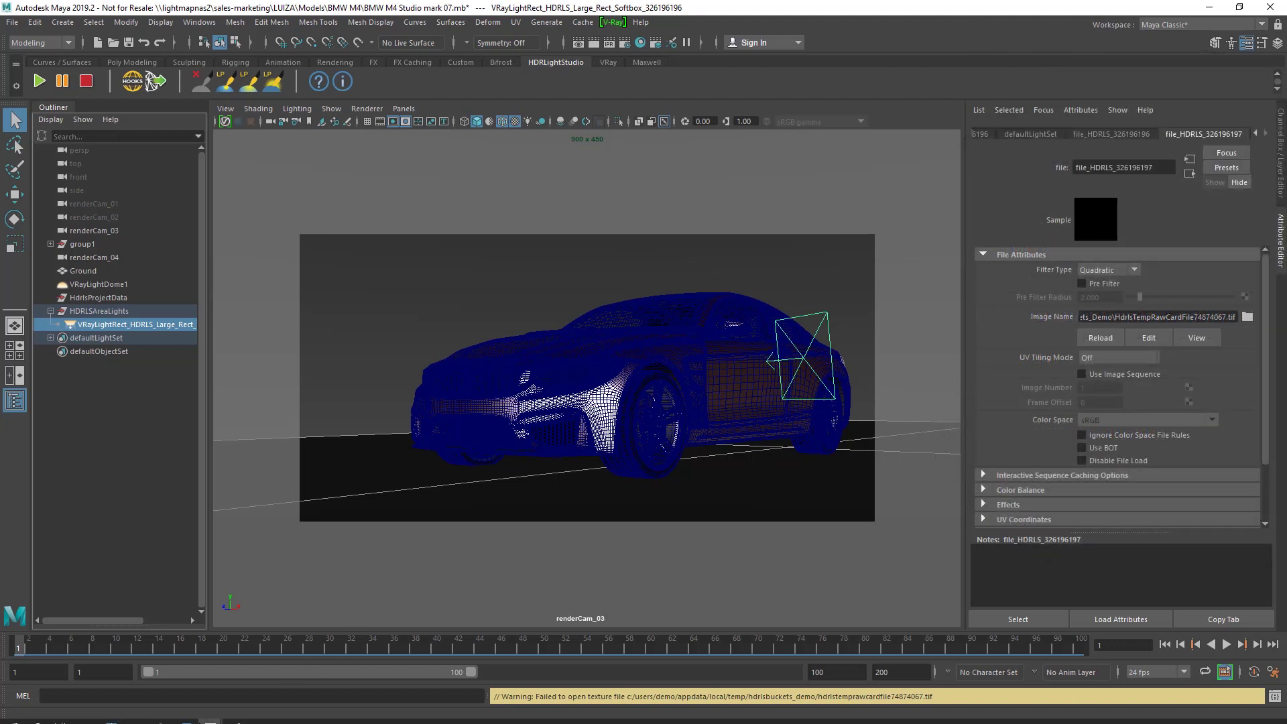
Duplicate the Large Rect Softbox, LightPaint the copy onto the hood, and untick Area Light.
click(124, 715)
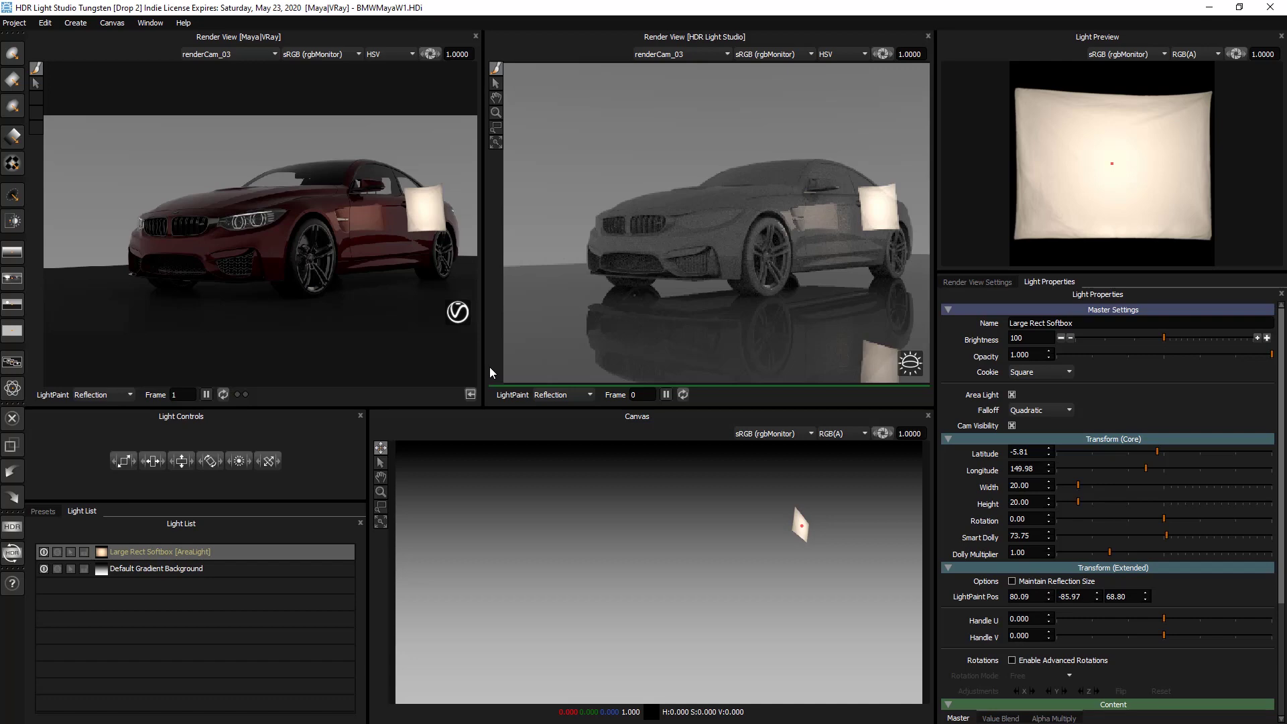
key(ctrl+d)
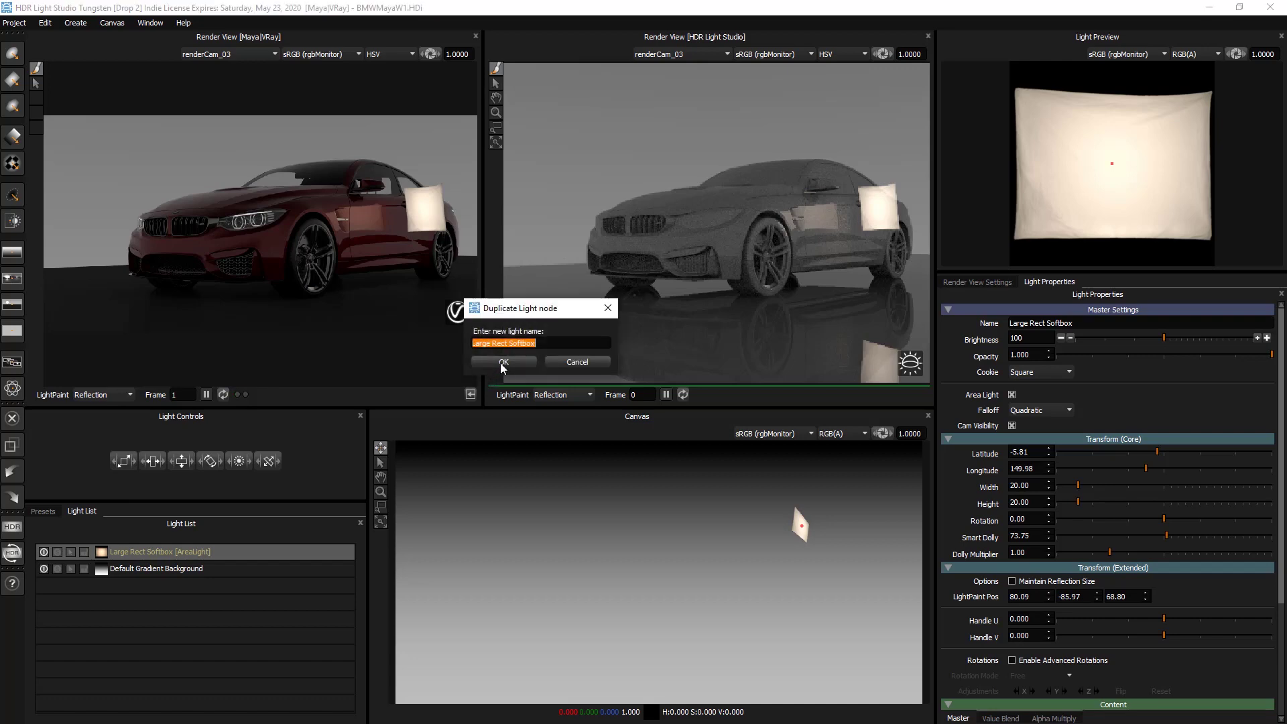
click(503, 362)
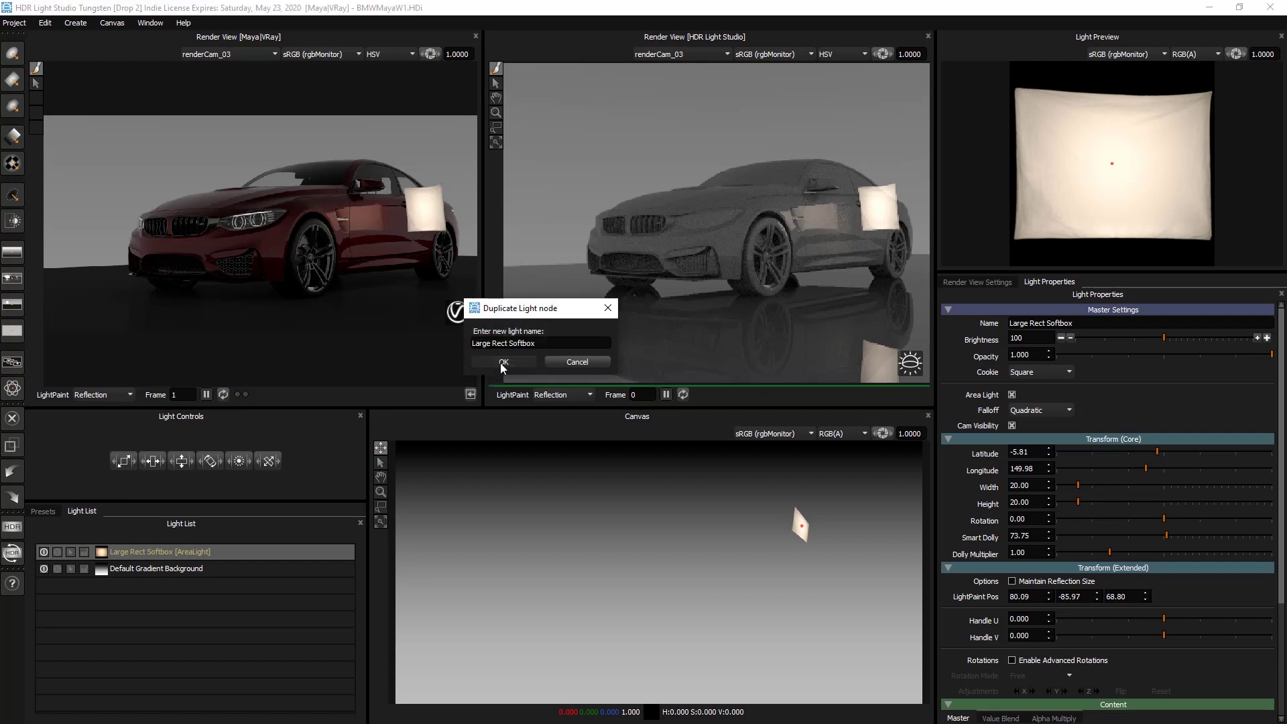
click(681, 199)
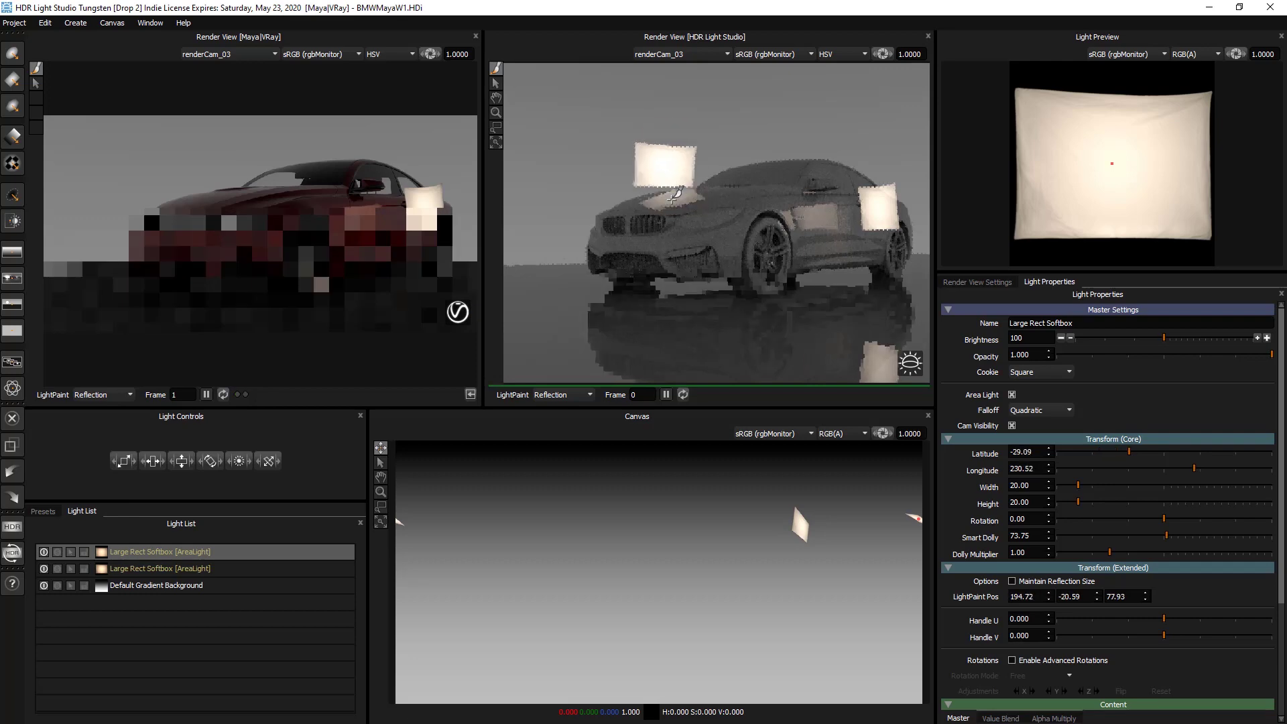
drag(673, 199, 675, 203)
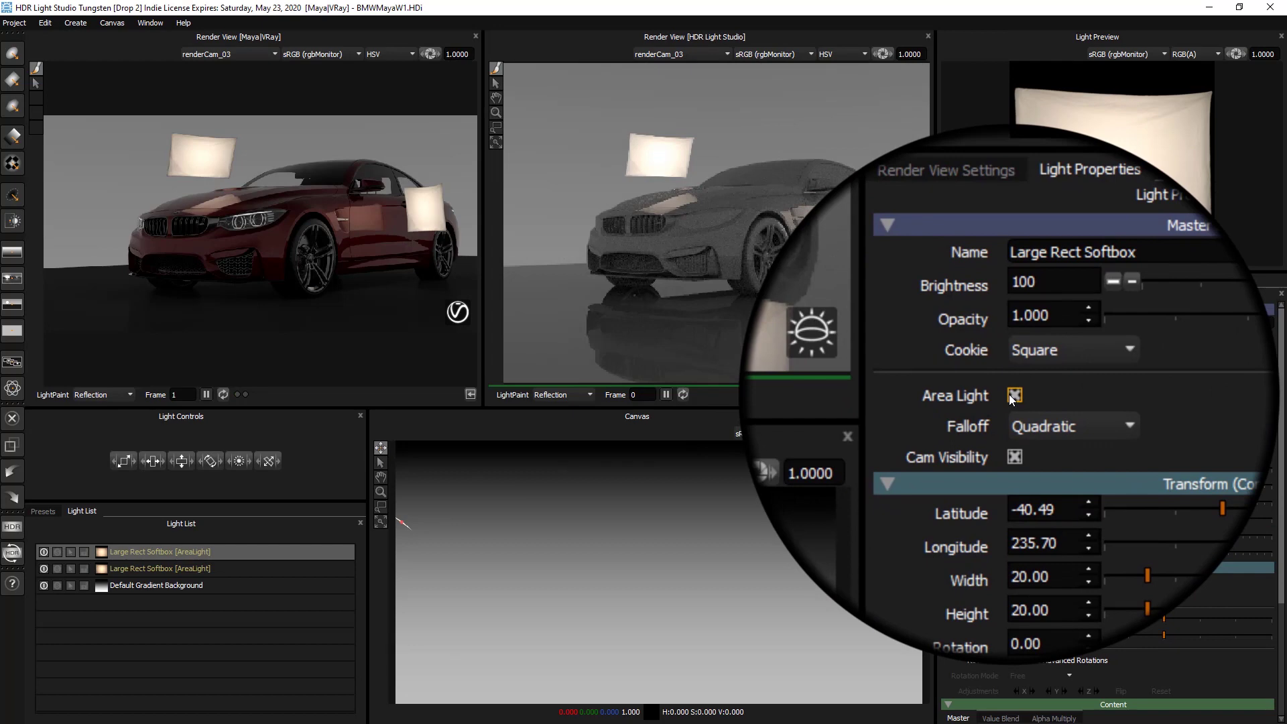
click(1012, 395)
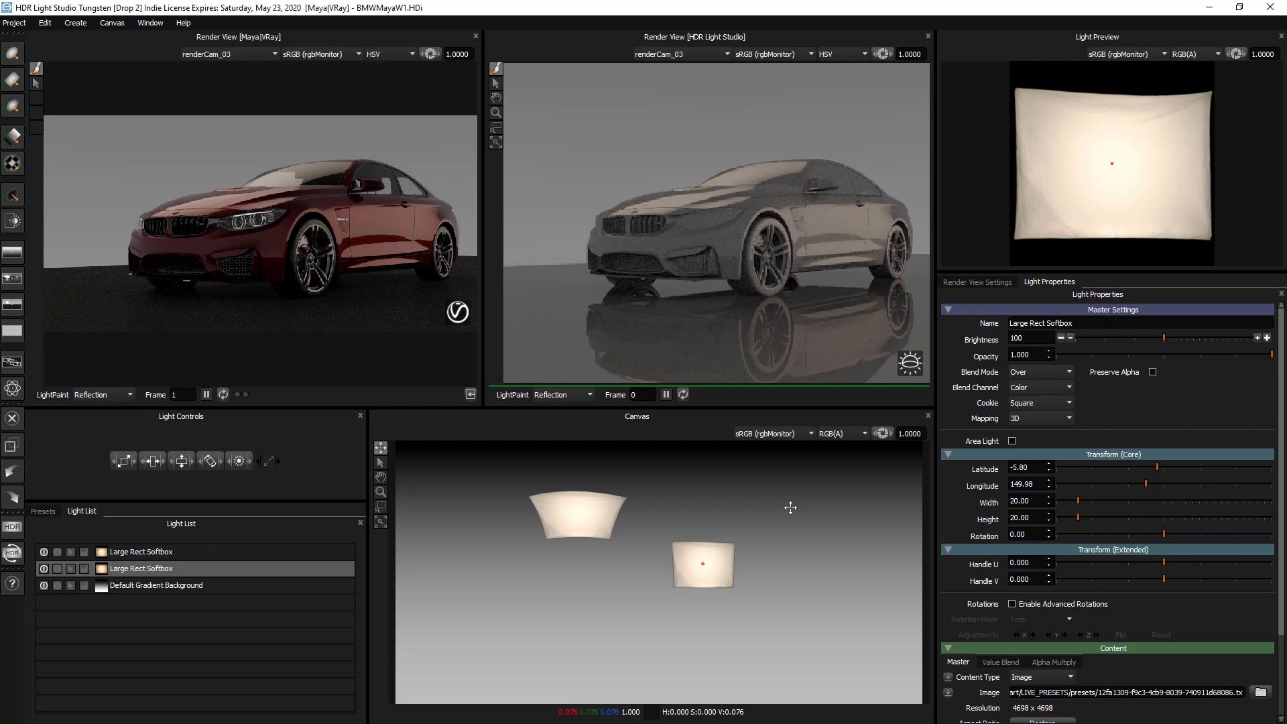
Back in Maya, select HDRLSAreaLights in the Outliner to verify it has no V-Ray rect lights.
click(1211, 7)
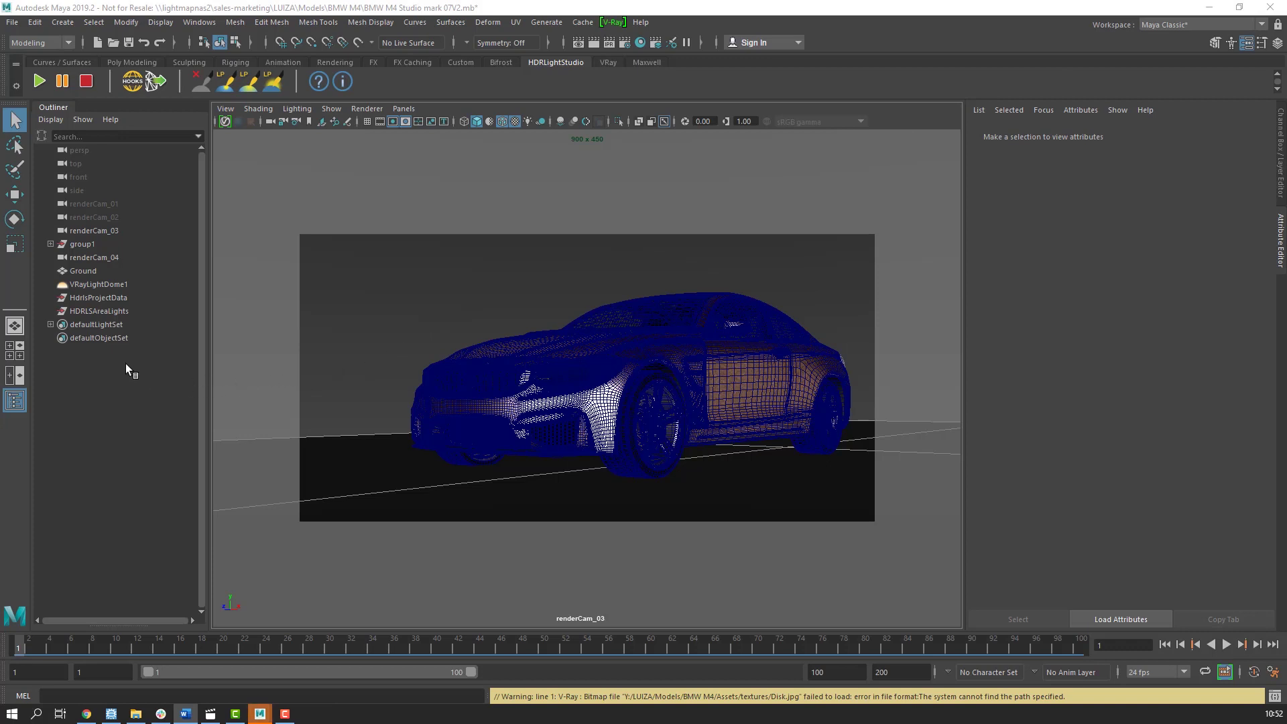
click(95, 311)
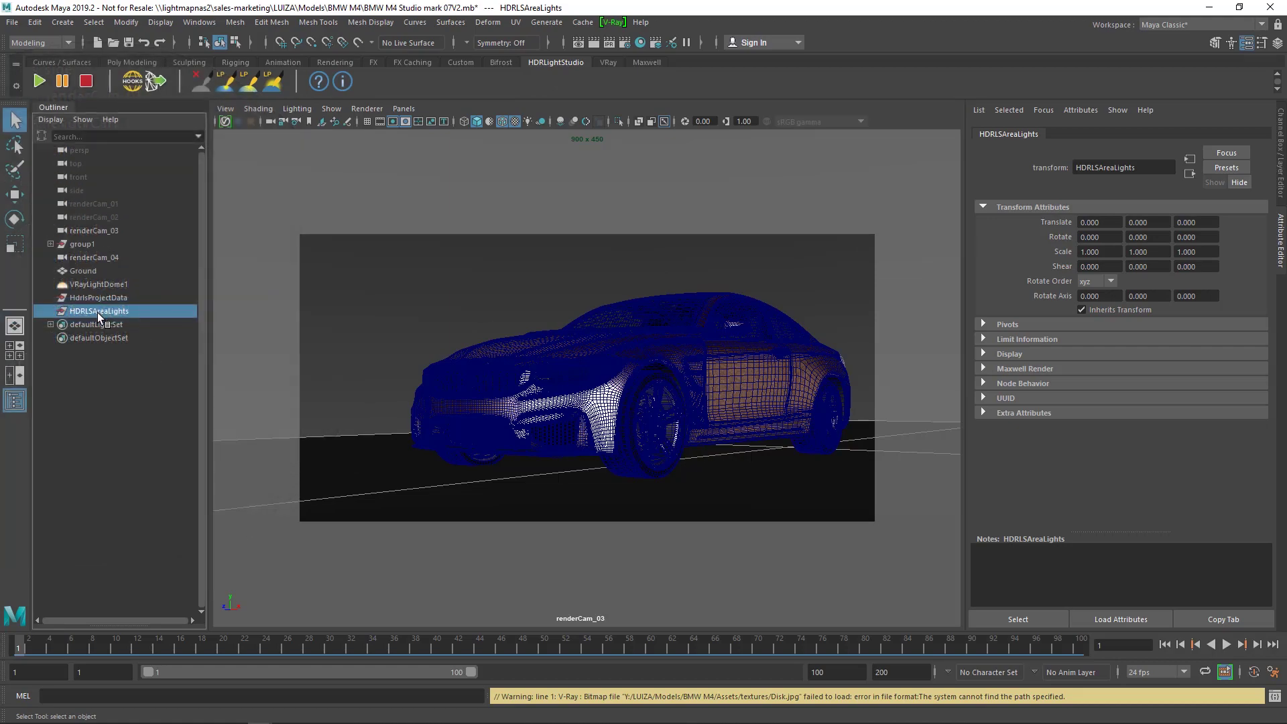
Open Production Render with Maya/VRay orientation, 1500x750 resolution and EXR format.
mouse_move(111, 714)
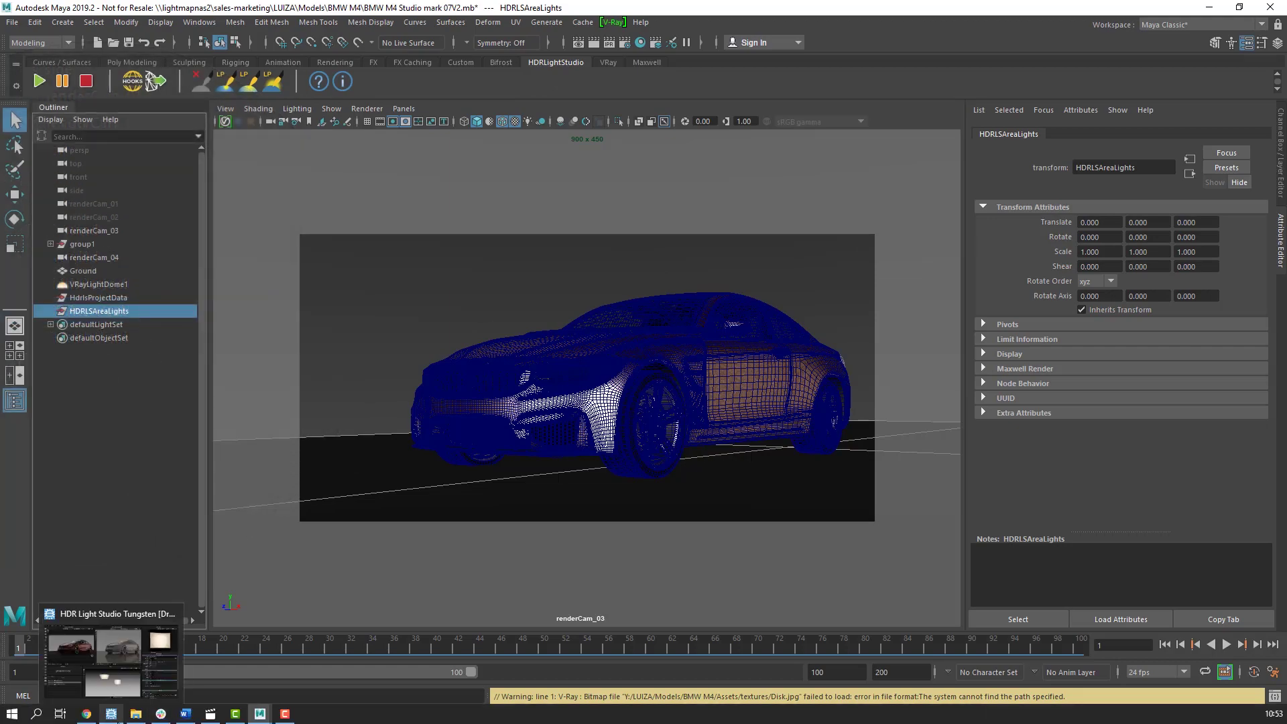
click(110, 660)
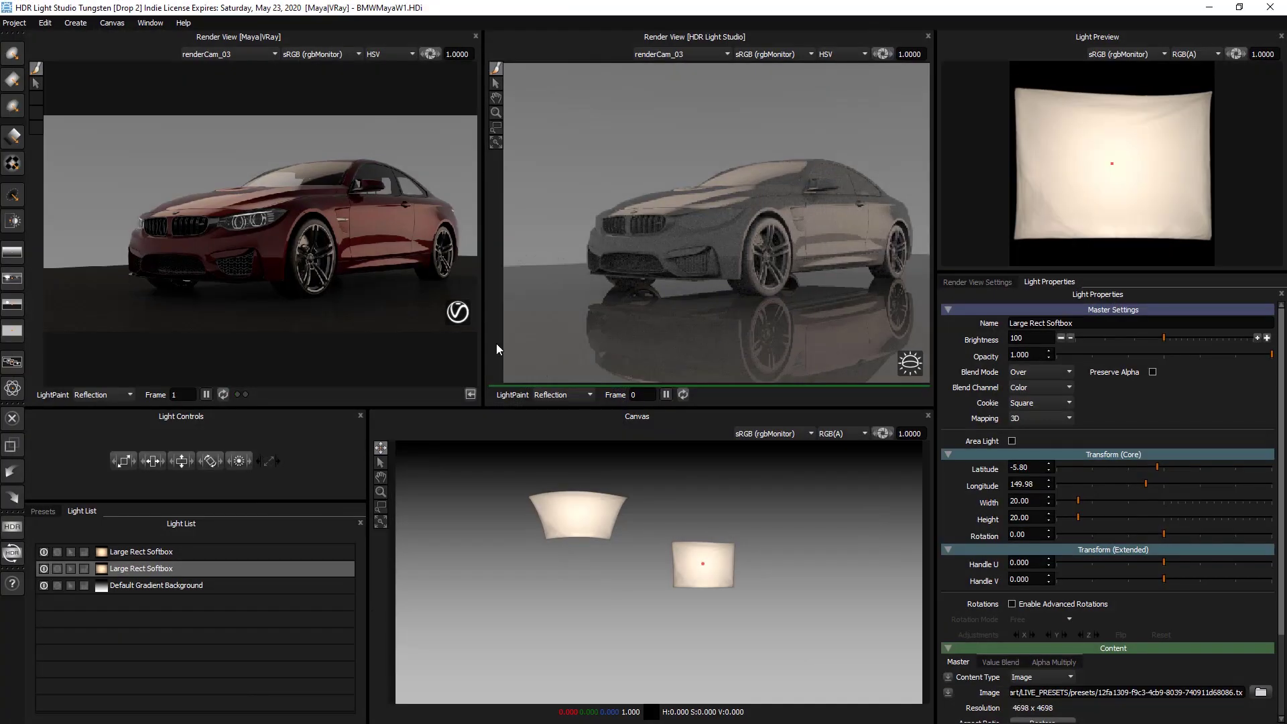
click(22, 524)
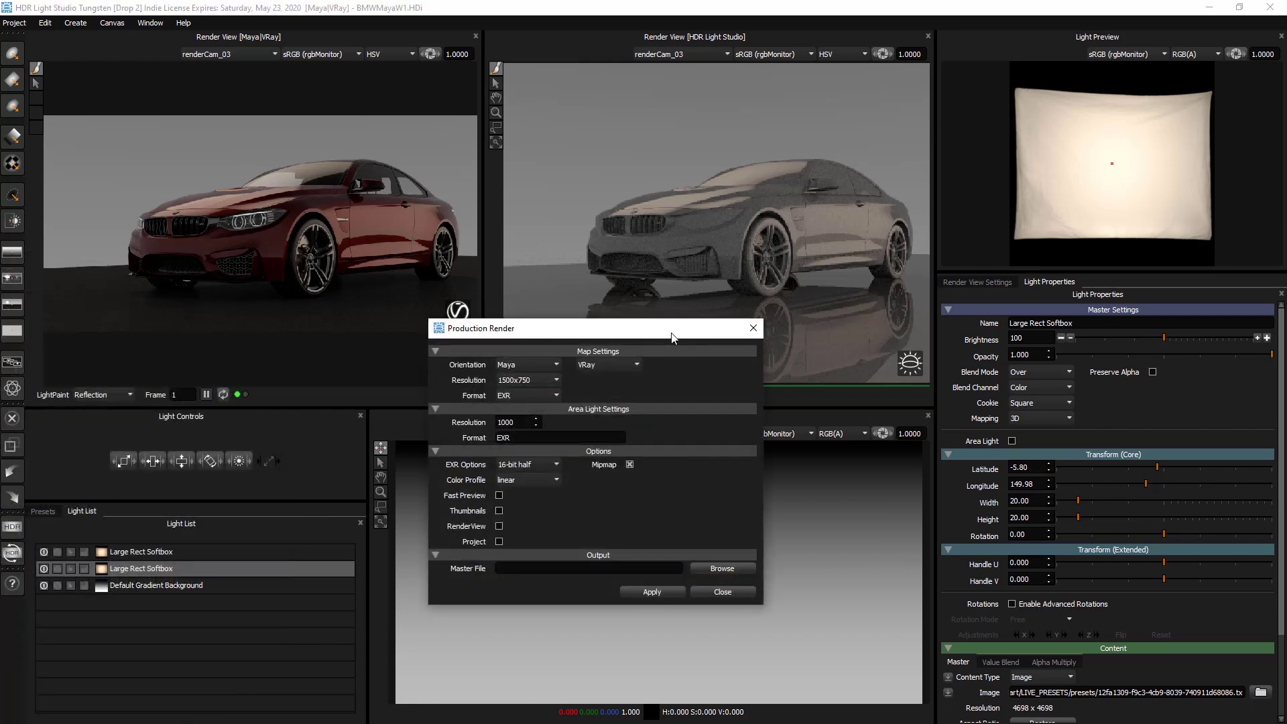
drag(673, 337, 671, 293)
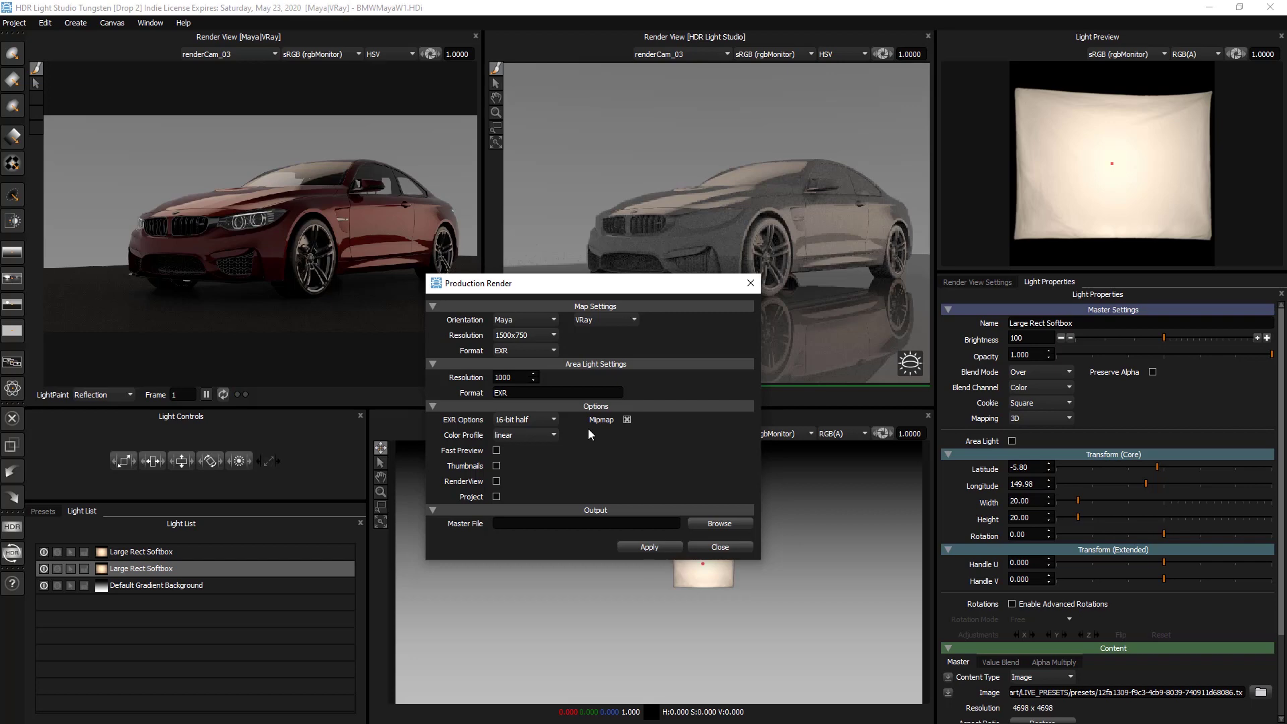
click(550, 336)
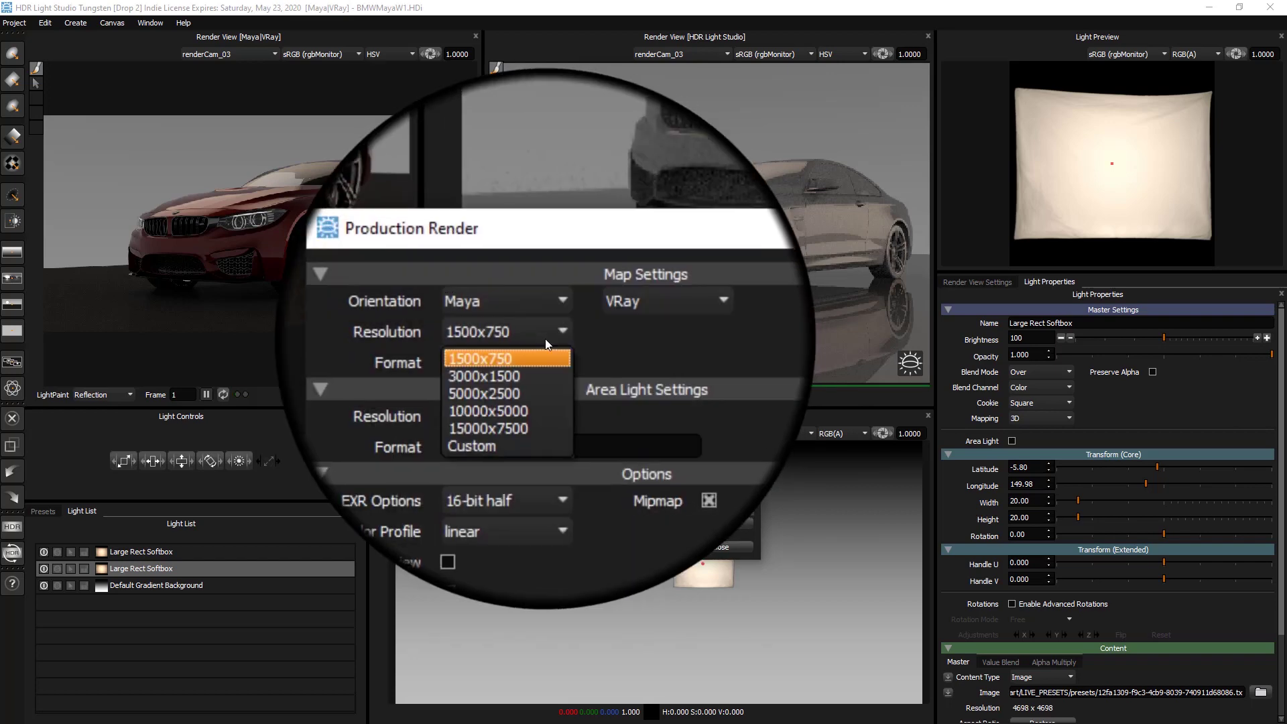
click(530, 350)
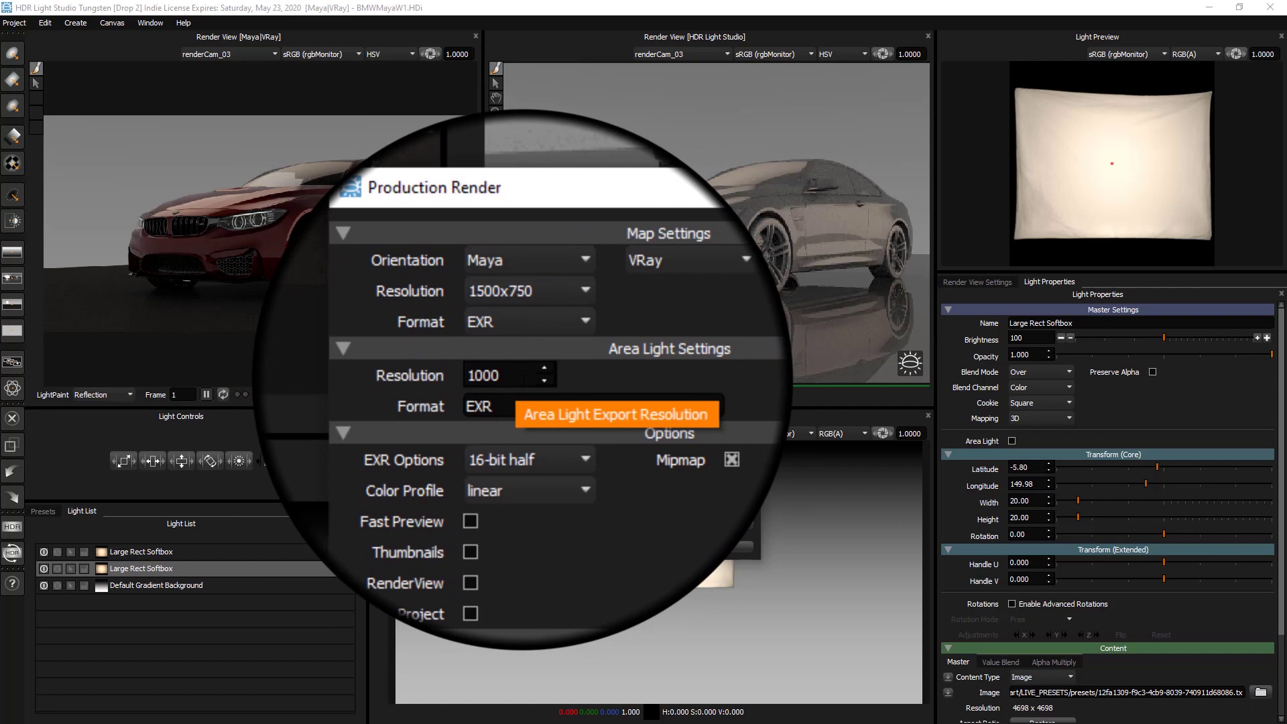
Set the render output to bmwHDR1.exr on the Desktop and start the production render.
click(708, 524)
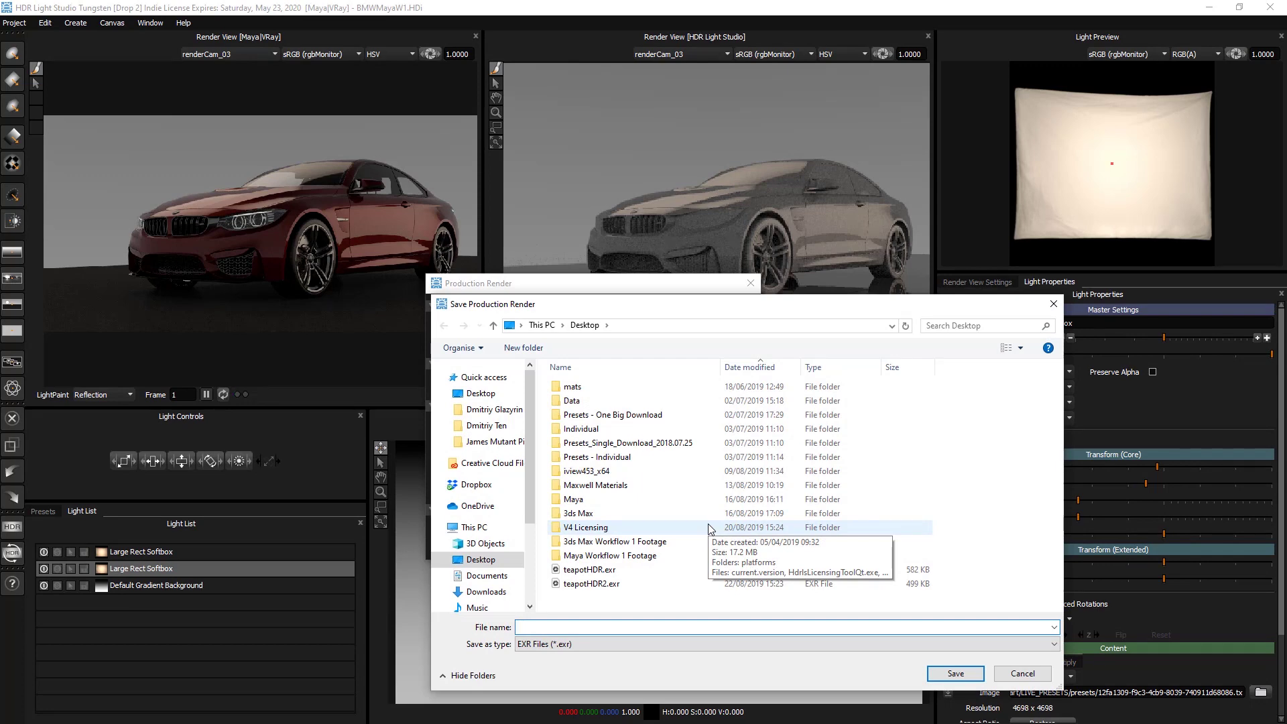
click(547, 629)
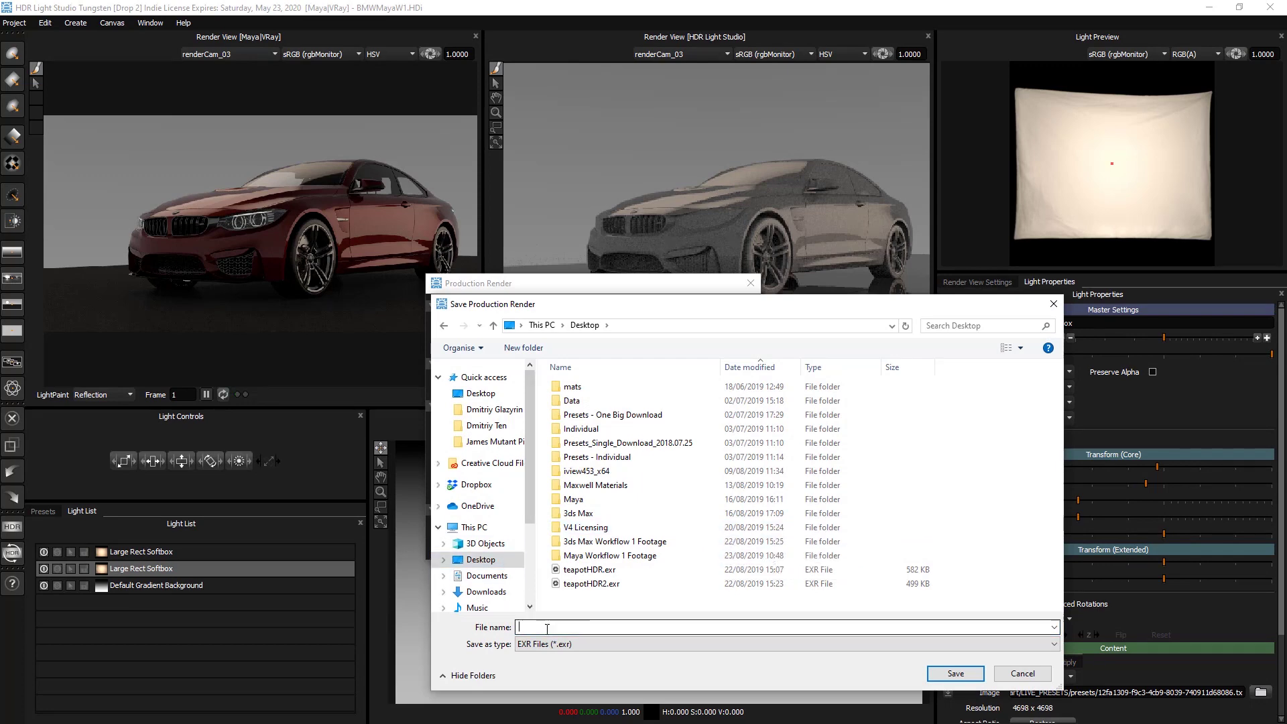
text(bmw)
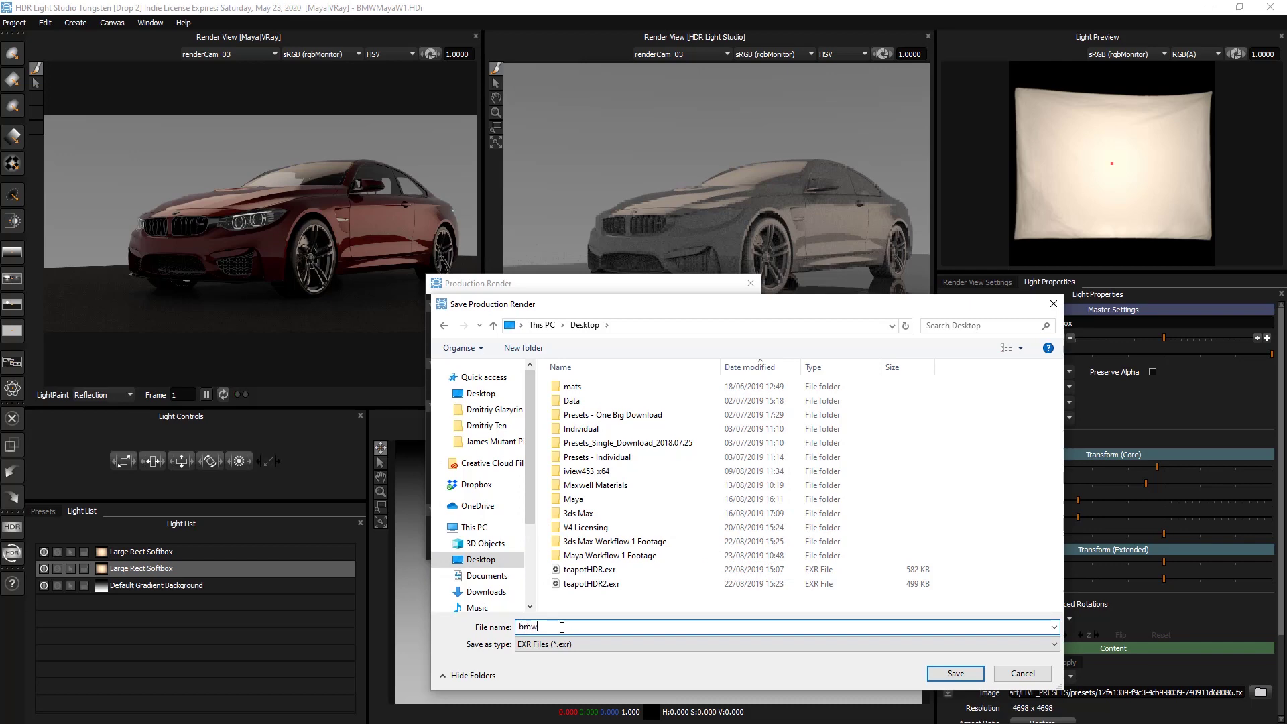
text(HDR1)
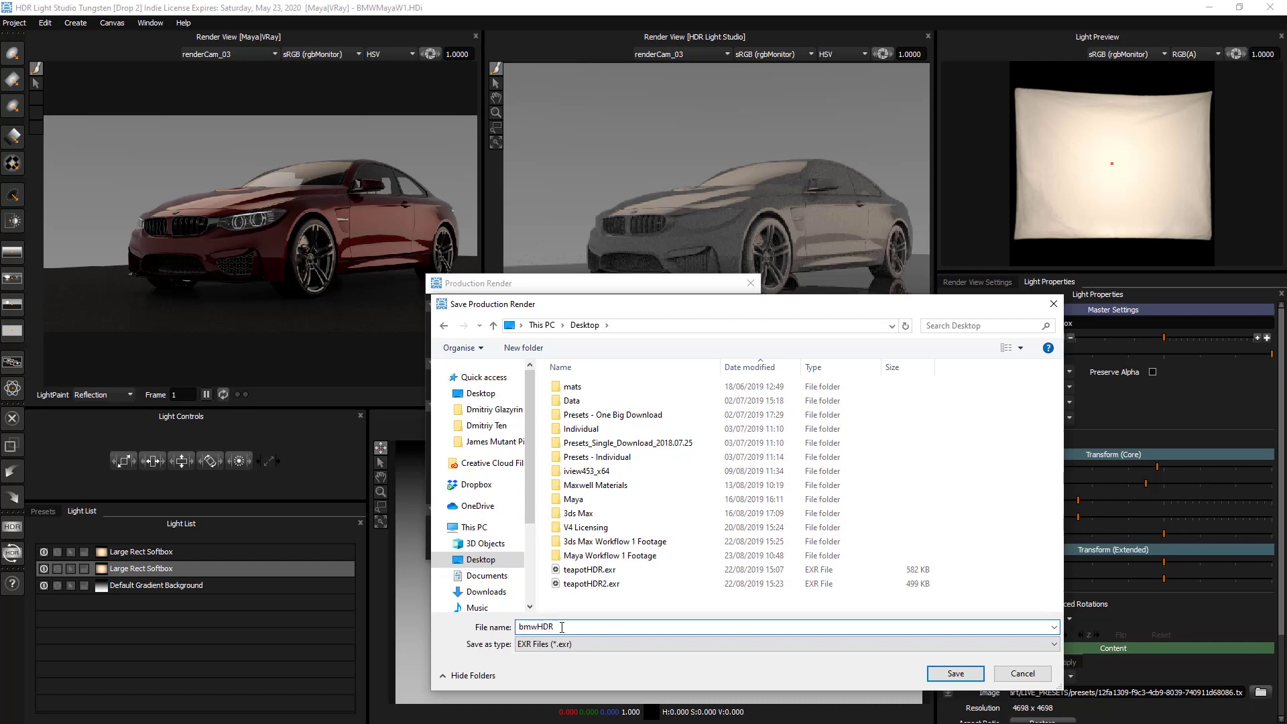
click(940, 674)
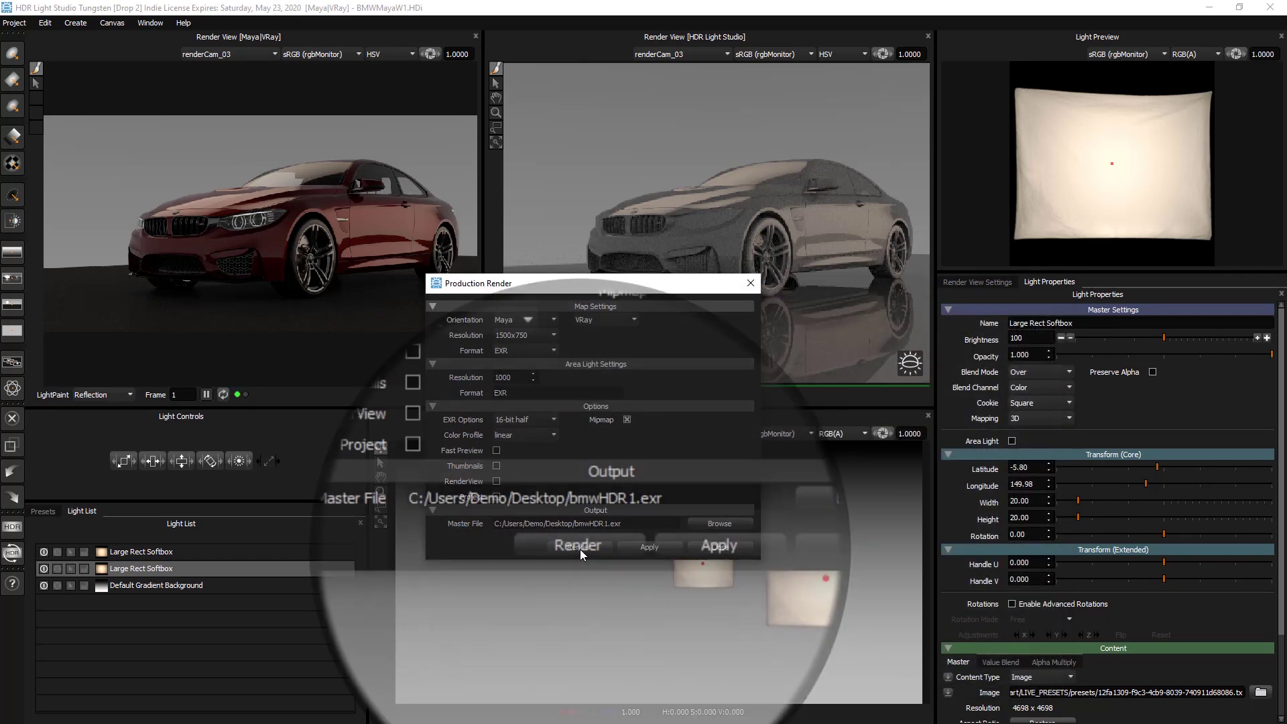
click(581, 549)
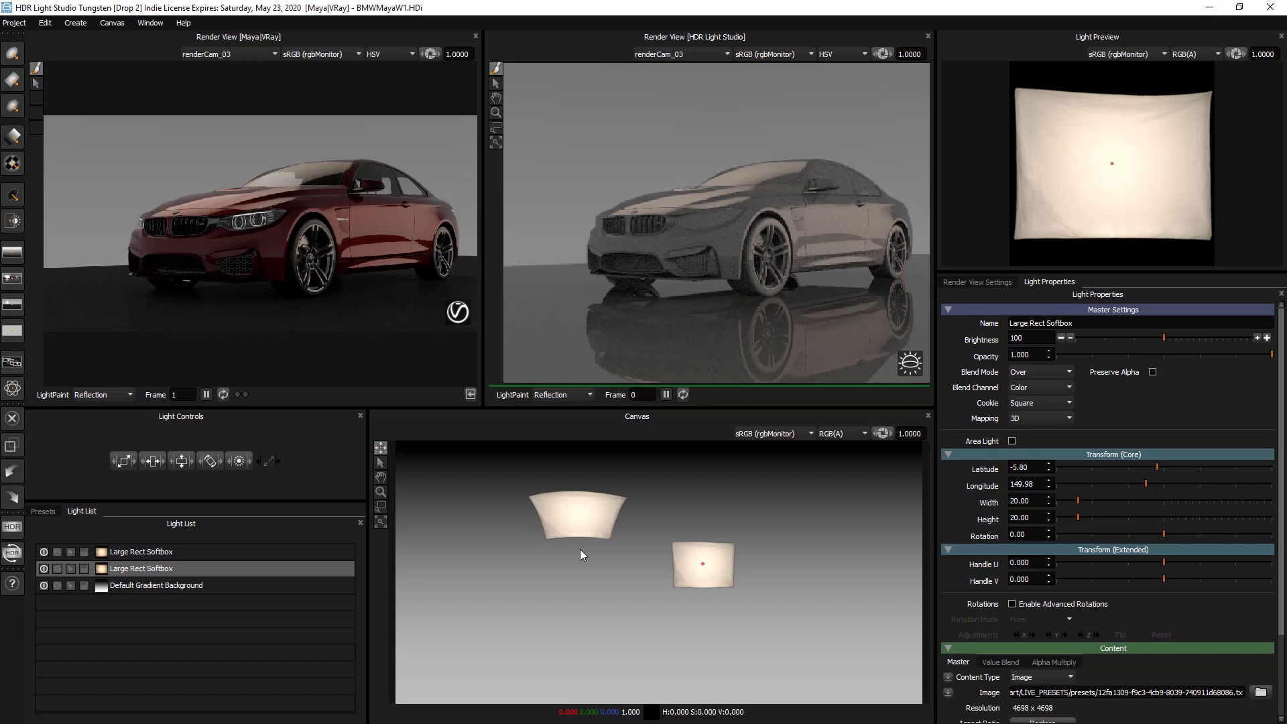
Confirm the dome light's file6 texture loads bmwHDR1.exr, then save the Maya scene.
click(1210, 8)
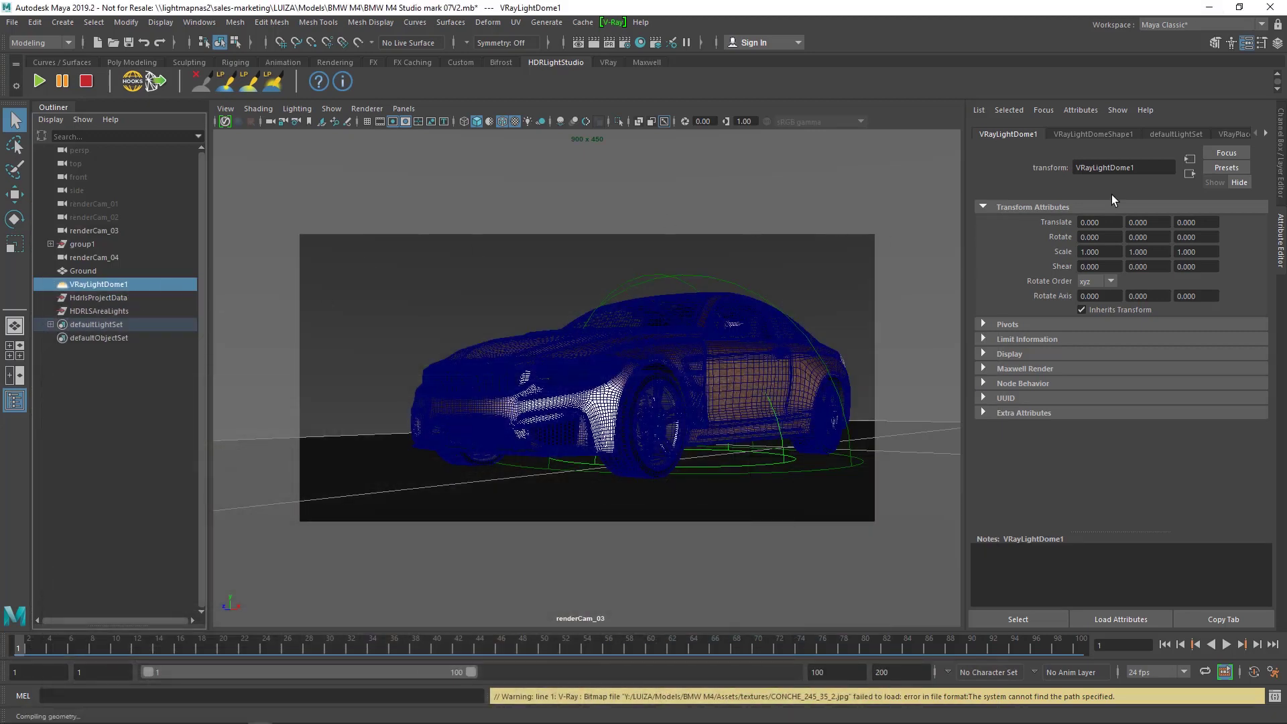
click(1265, 134)
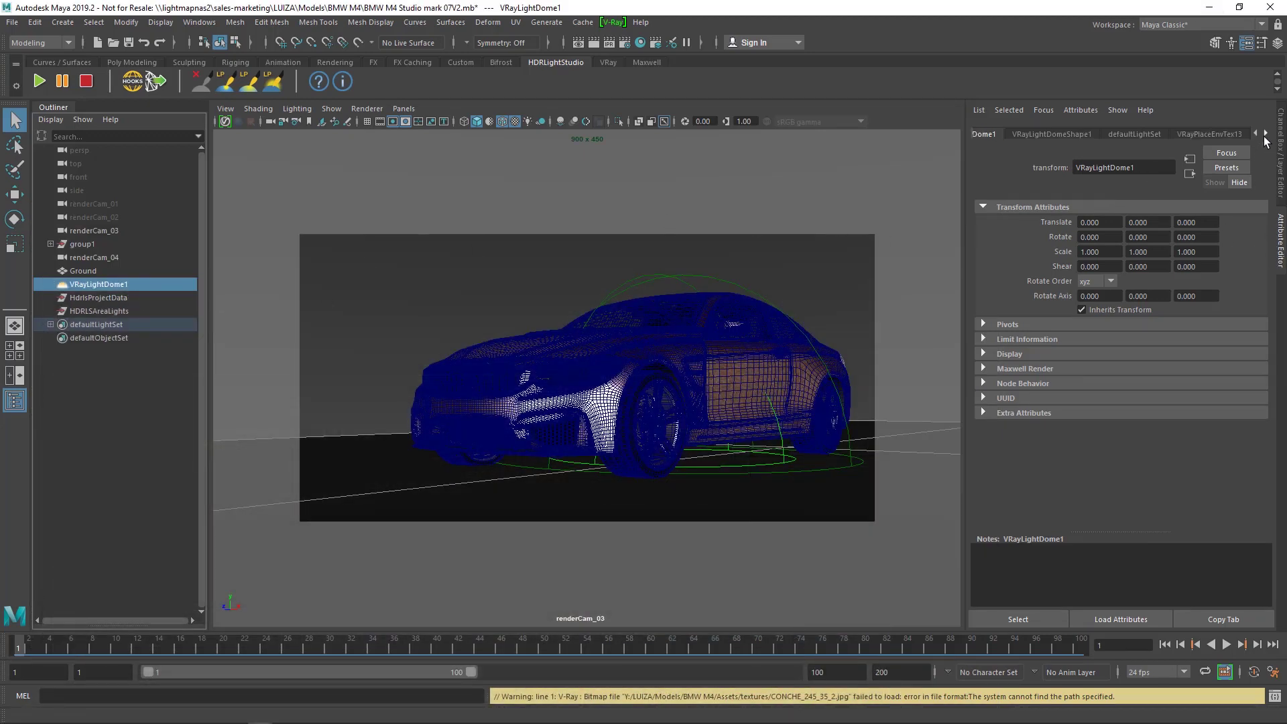
click(1266, 134)
click(1236, 135)
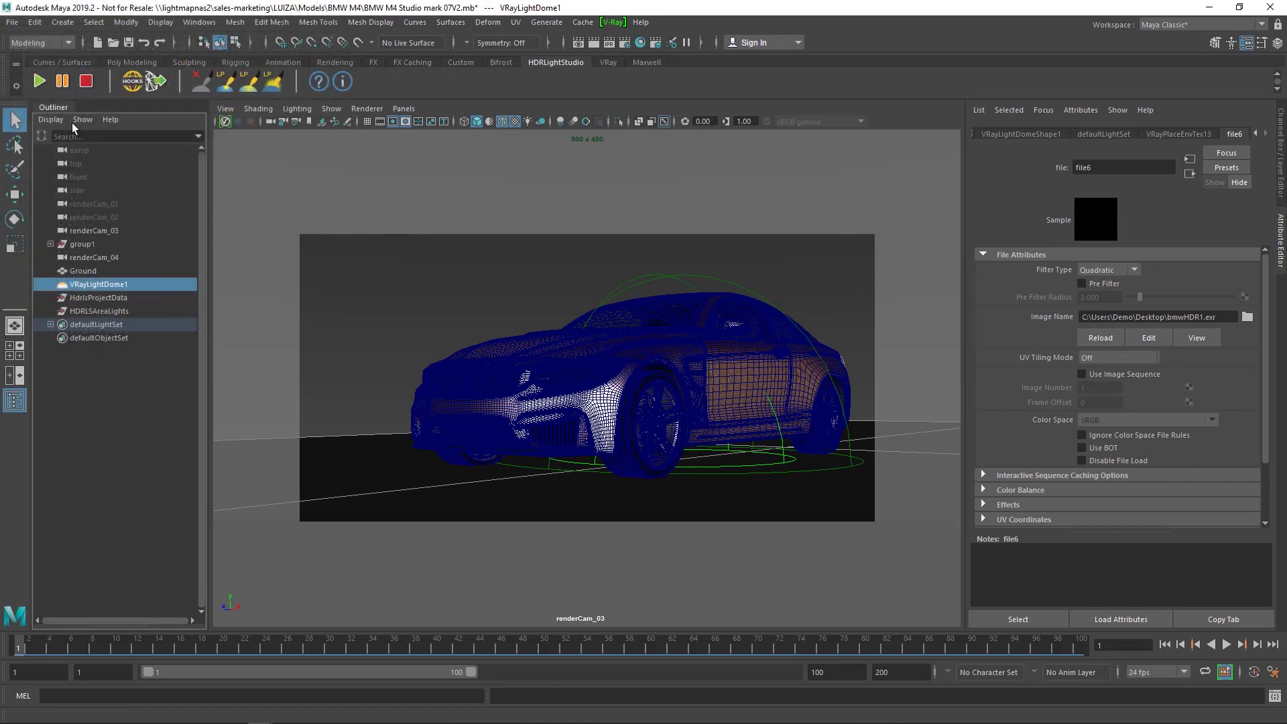
click(12, 21)
click(74, 81)
Reconnect HDR Light Studio from the HOOKS shelf using My_VRay_Hook.
click(132, 81)
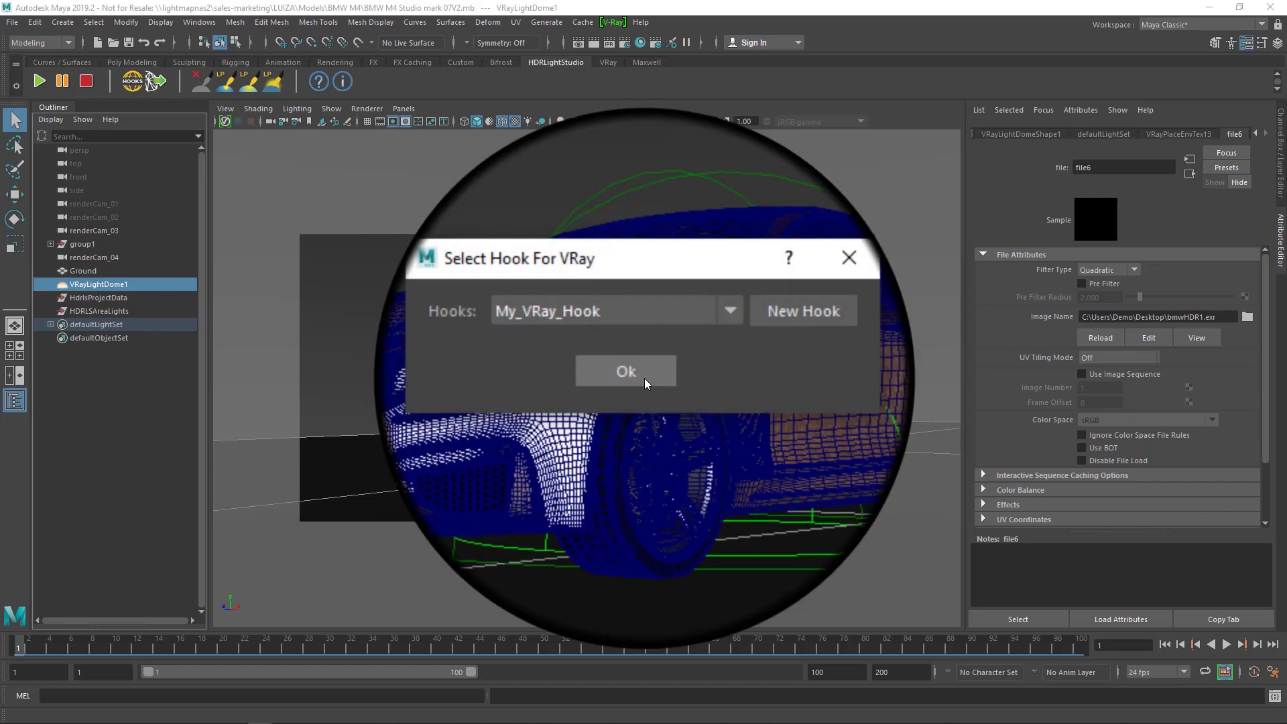
click(645, 379)
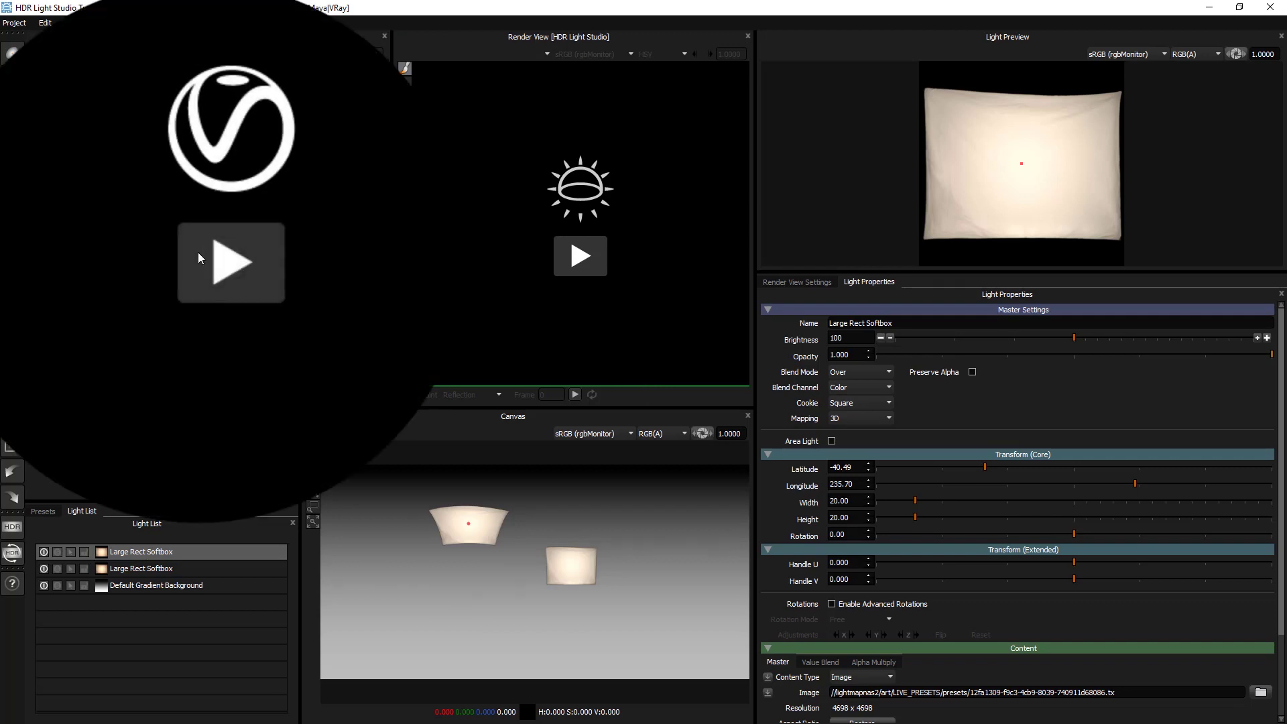
Start the V-Ray preview and give the first softbox Flat content in pale yellow.
click(198, 257)
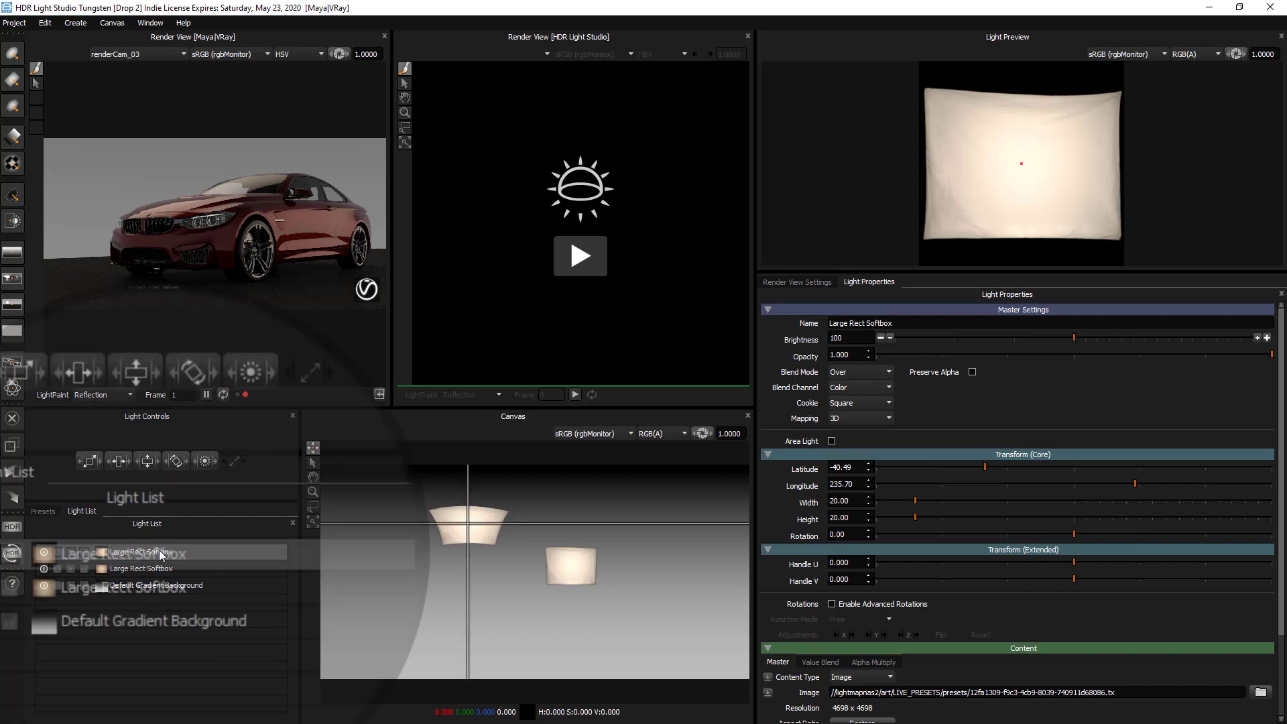
scroll(895, 510, down, 3)
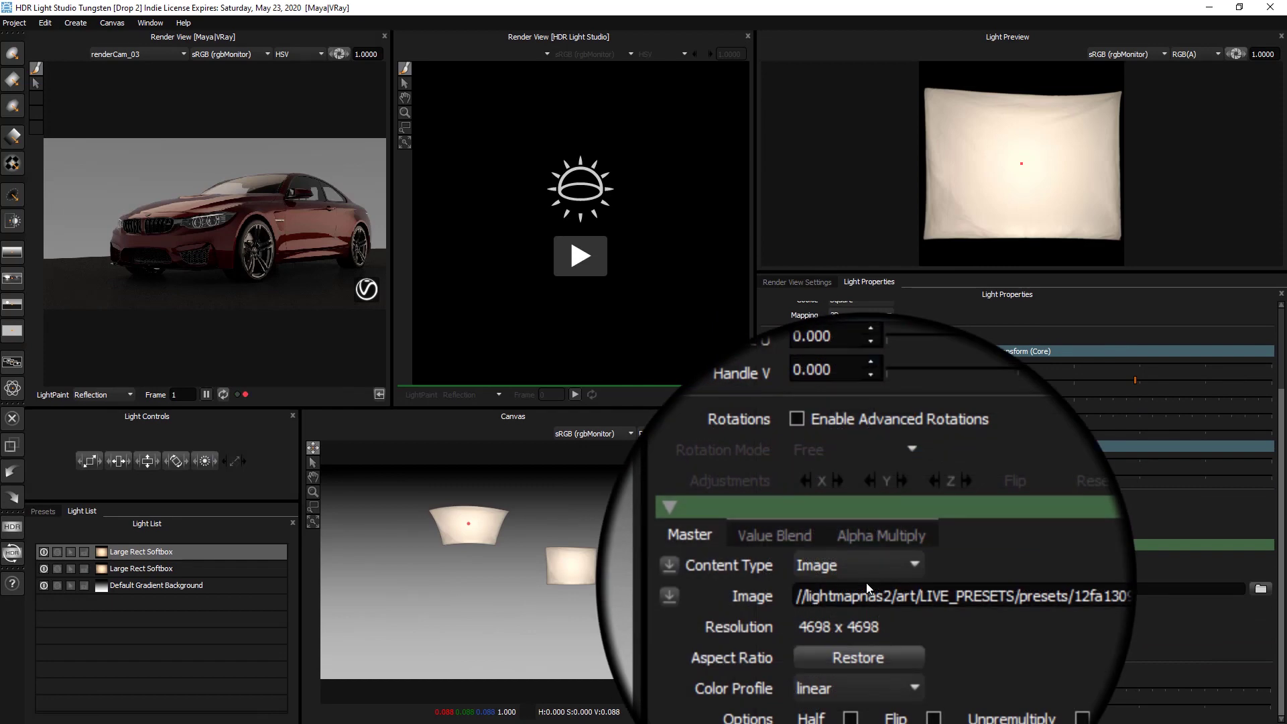
click(864, 575)
click(852, 610)
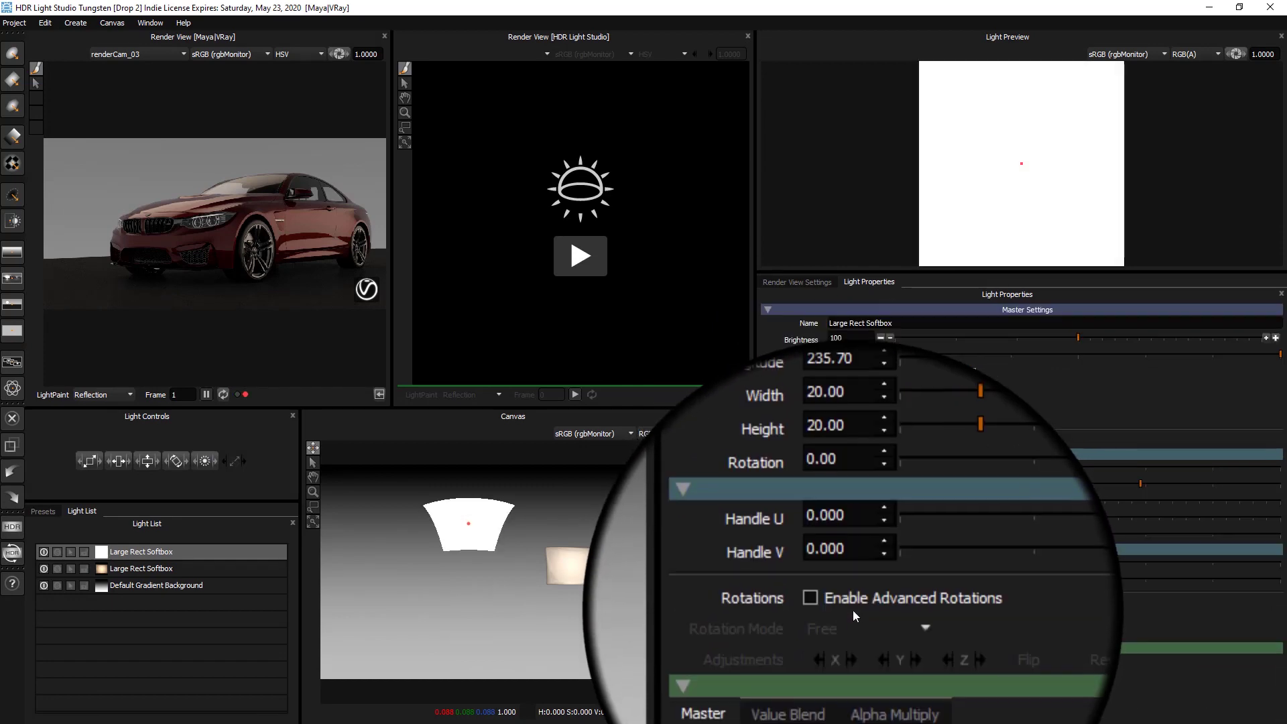
click(837, 694)
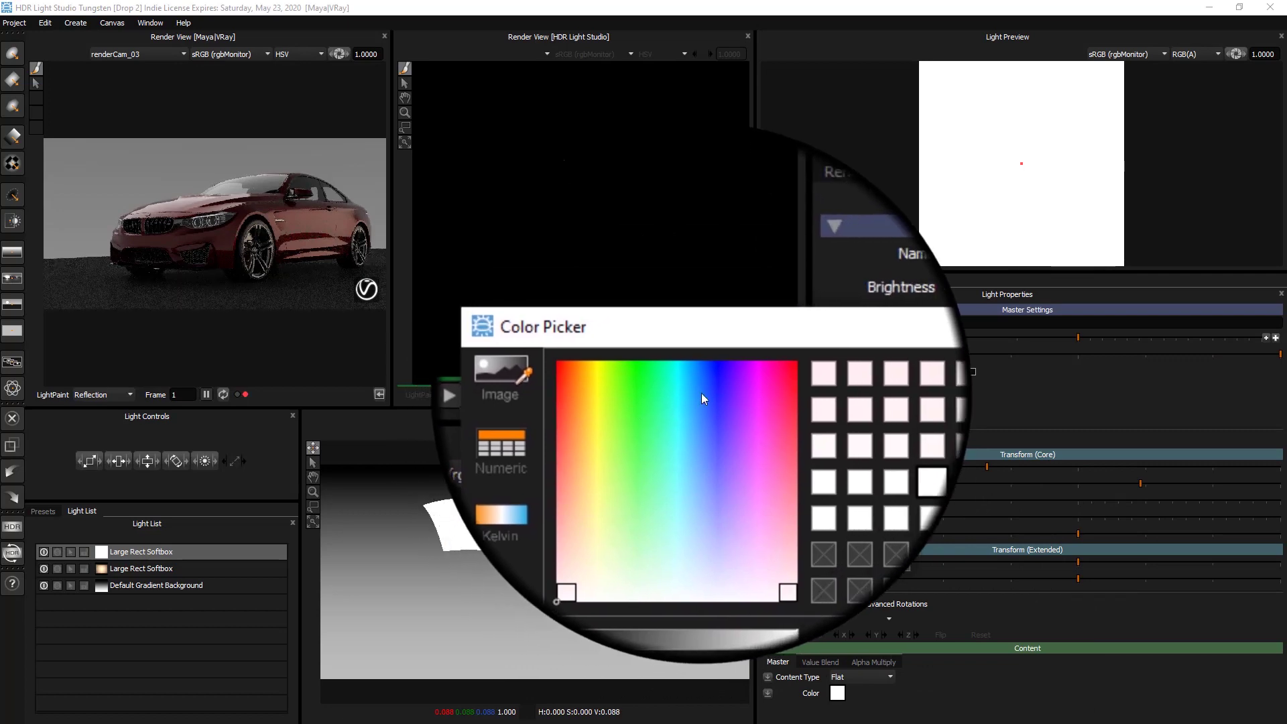
click(646, 414)
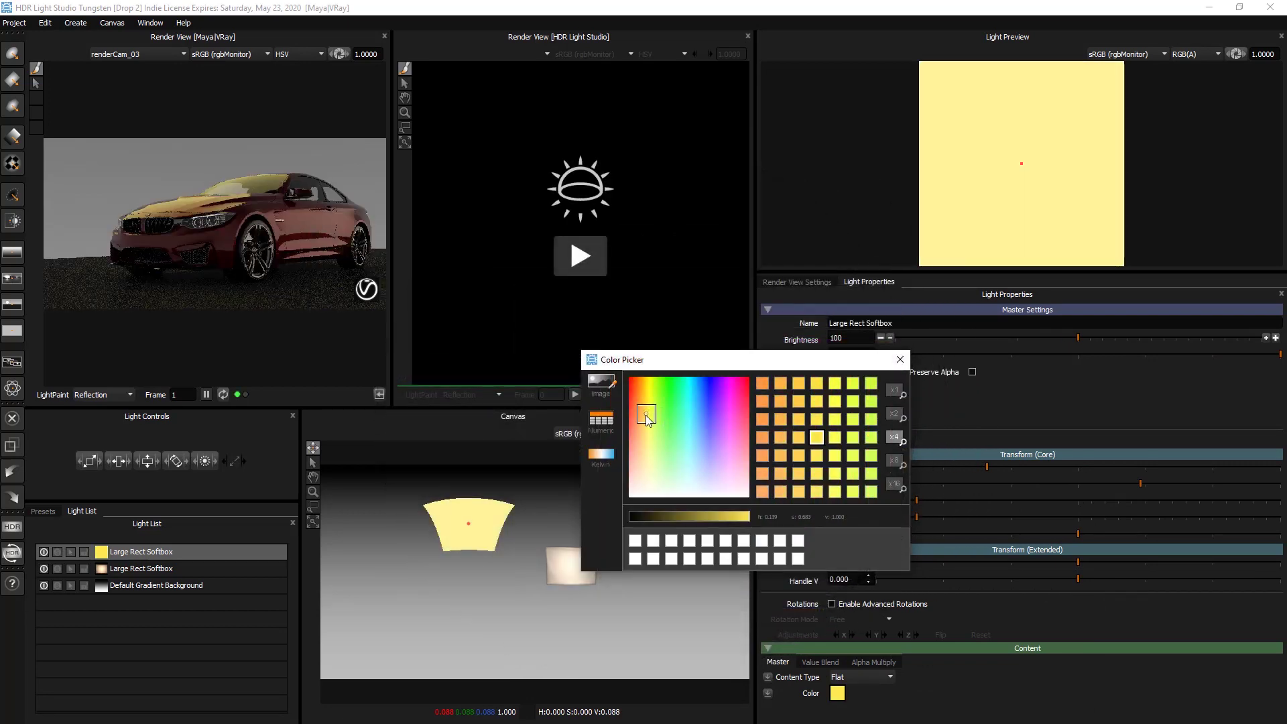
click(900, 360)
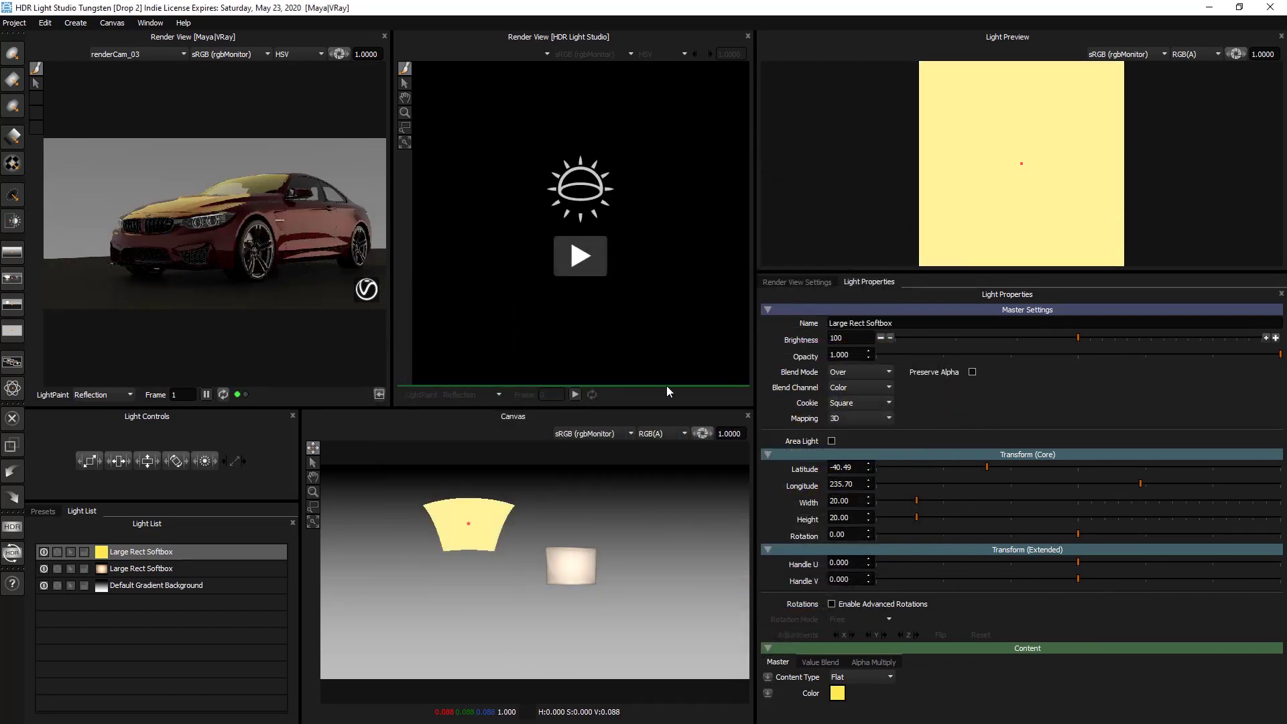
Set the production render output to bmwHDR2.exr on the Desktop and render it.
click(11, 528)
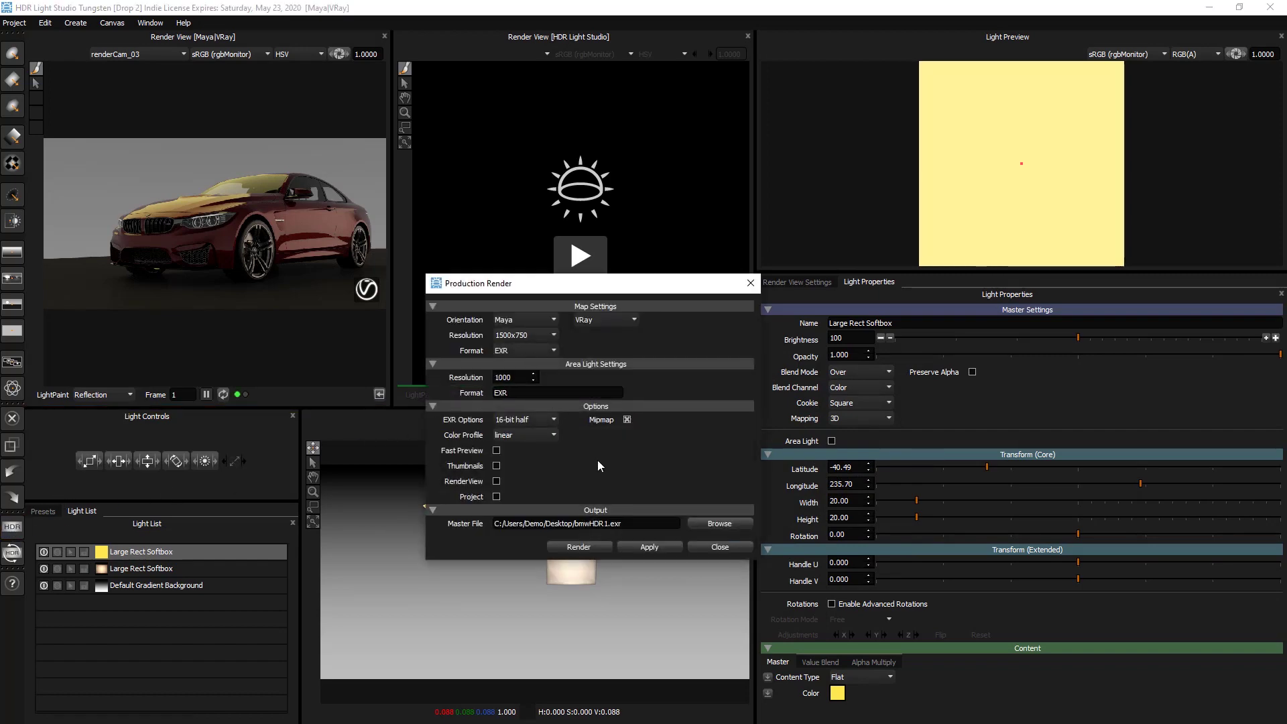
click(705, 524)
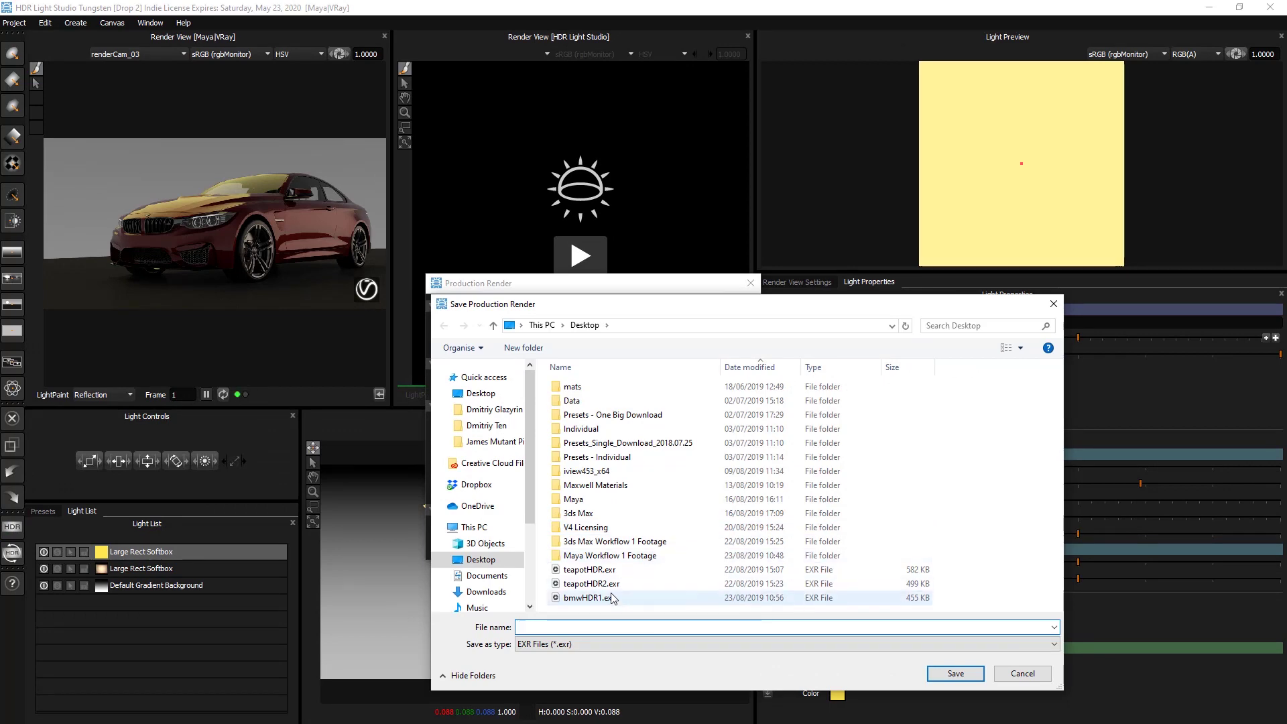
text(b)
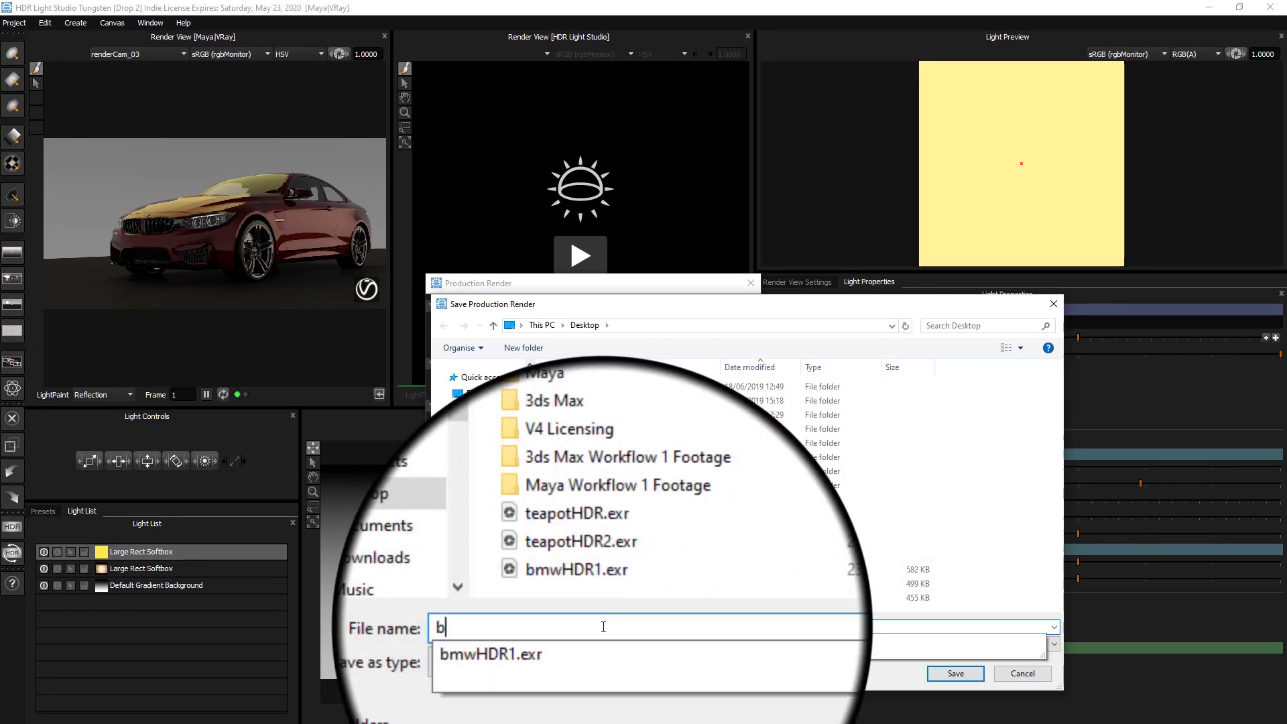
text(mwHDR2)
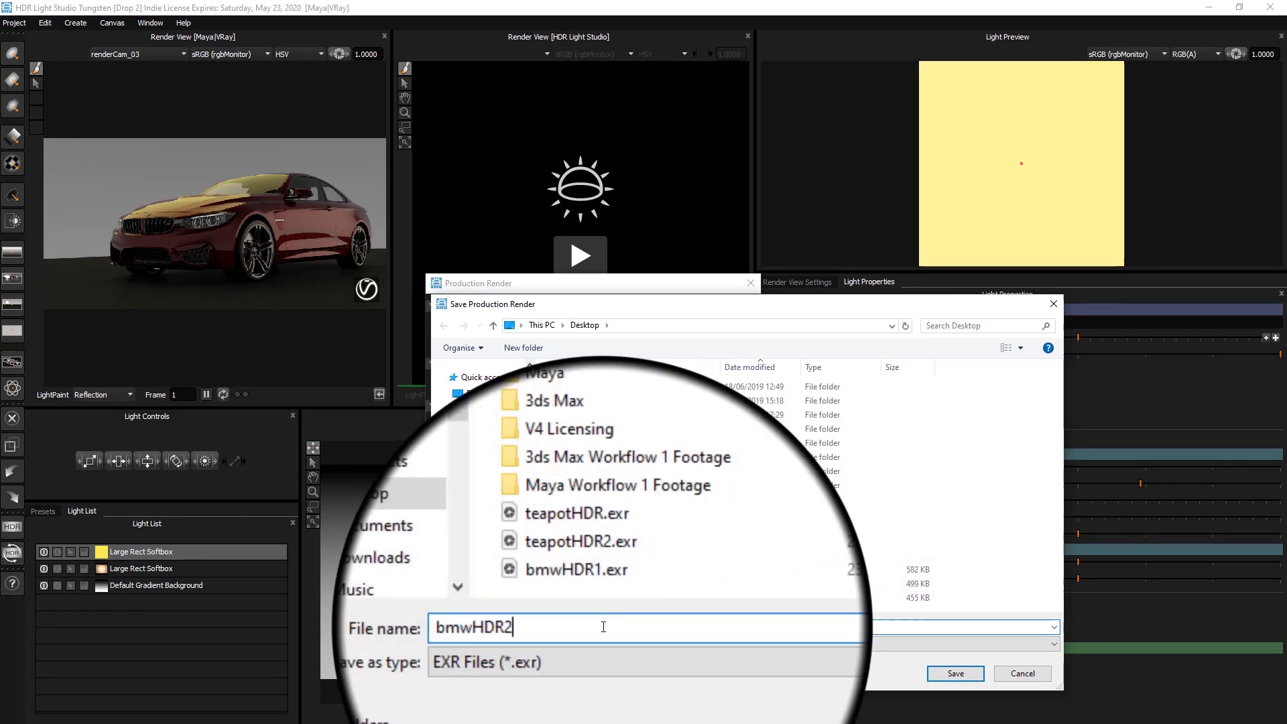
click(956, 673)
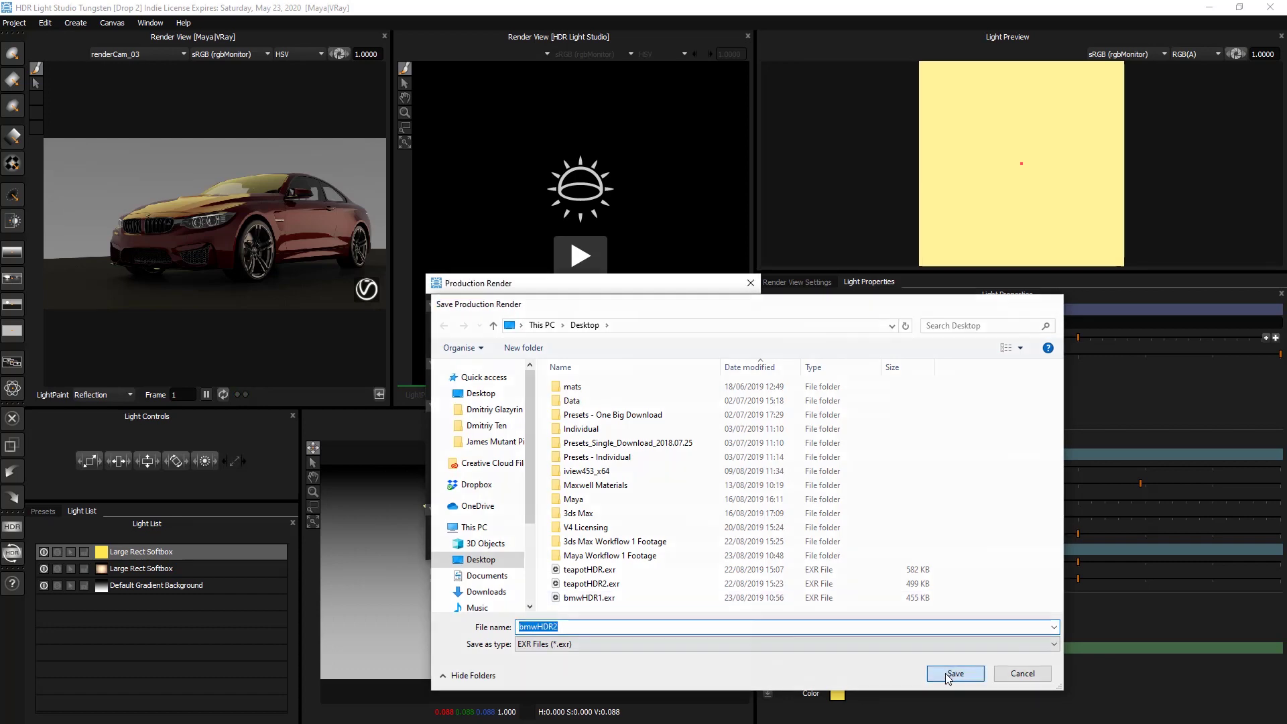
click(578, 547)
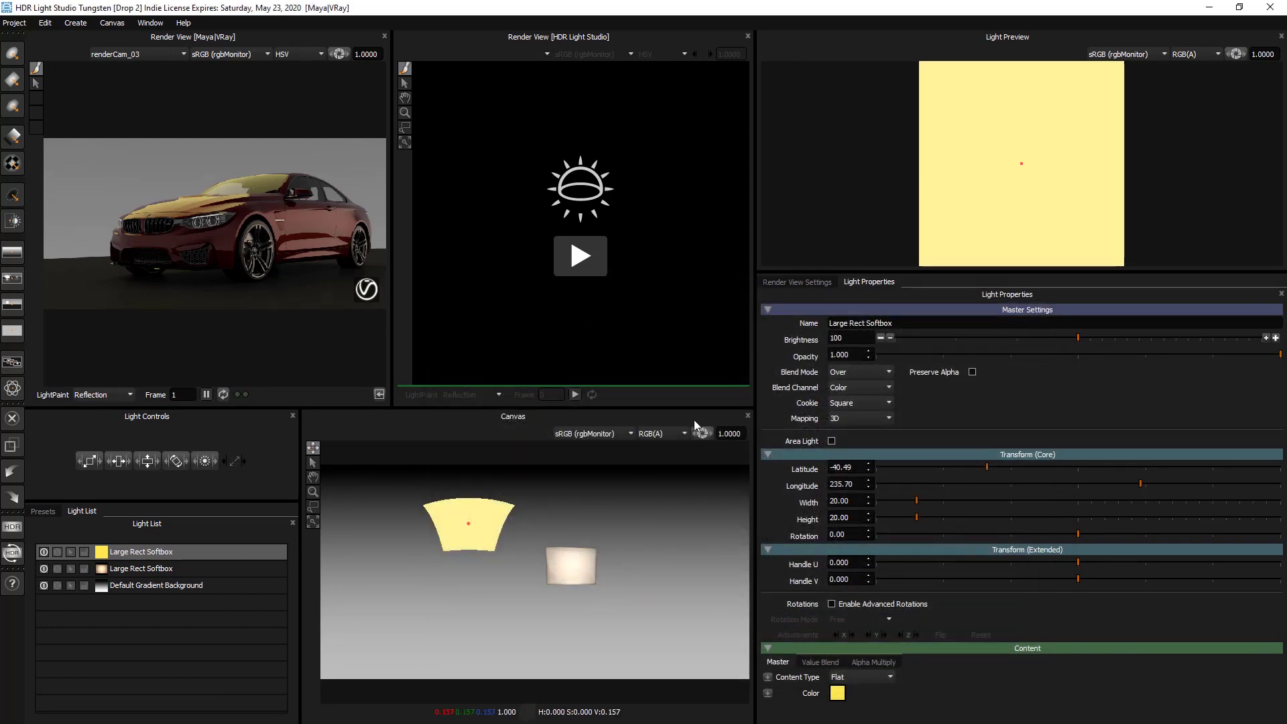
Back in Maya, stop the HDR Light Studio connection and save the scene.
click(1209, 7)
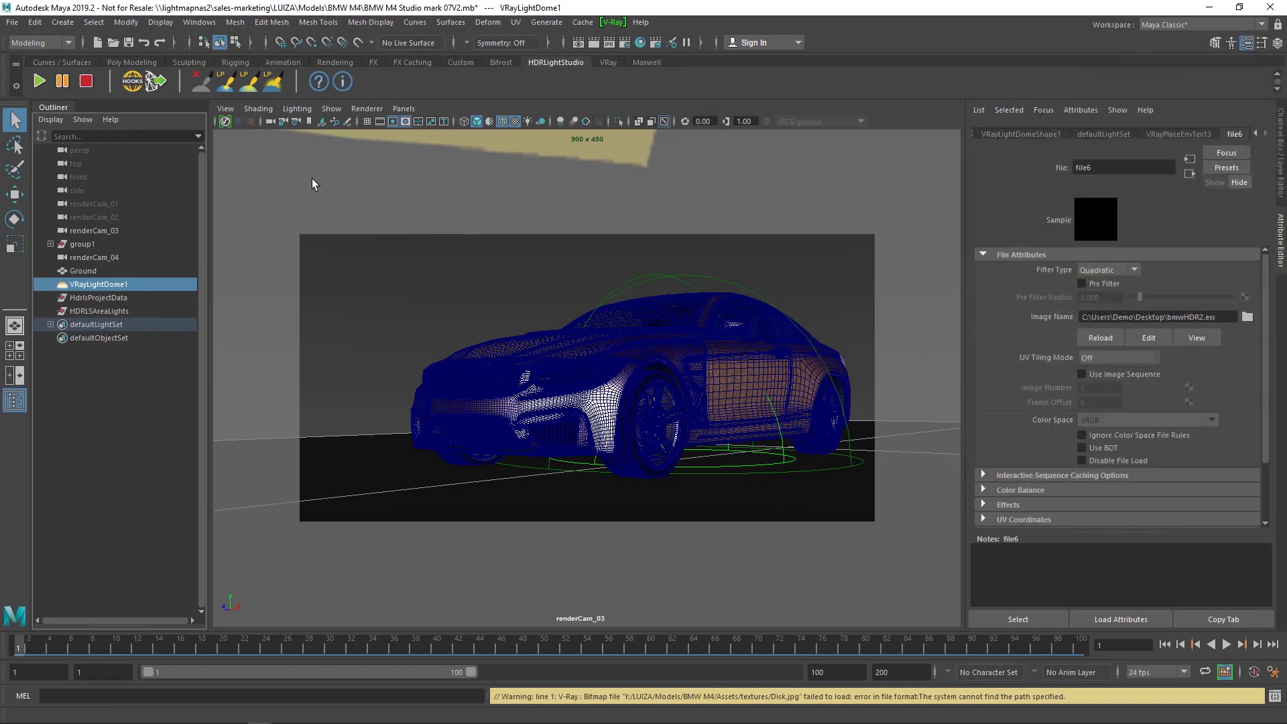
click(85, 88)
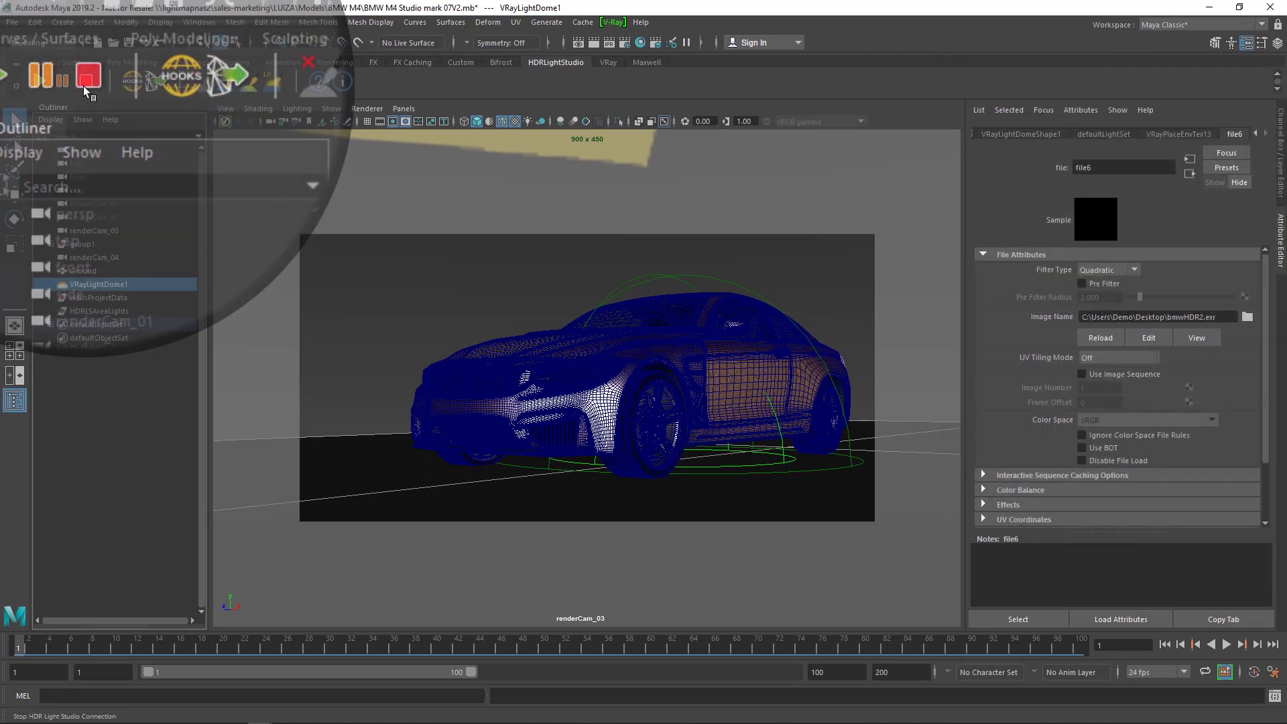
click(13, 22)
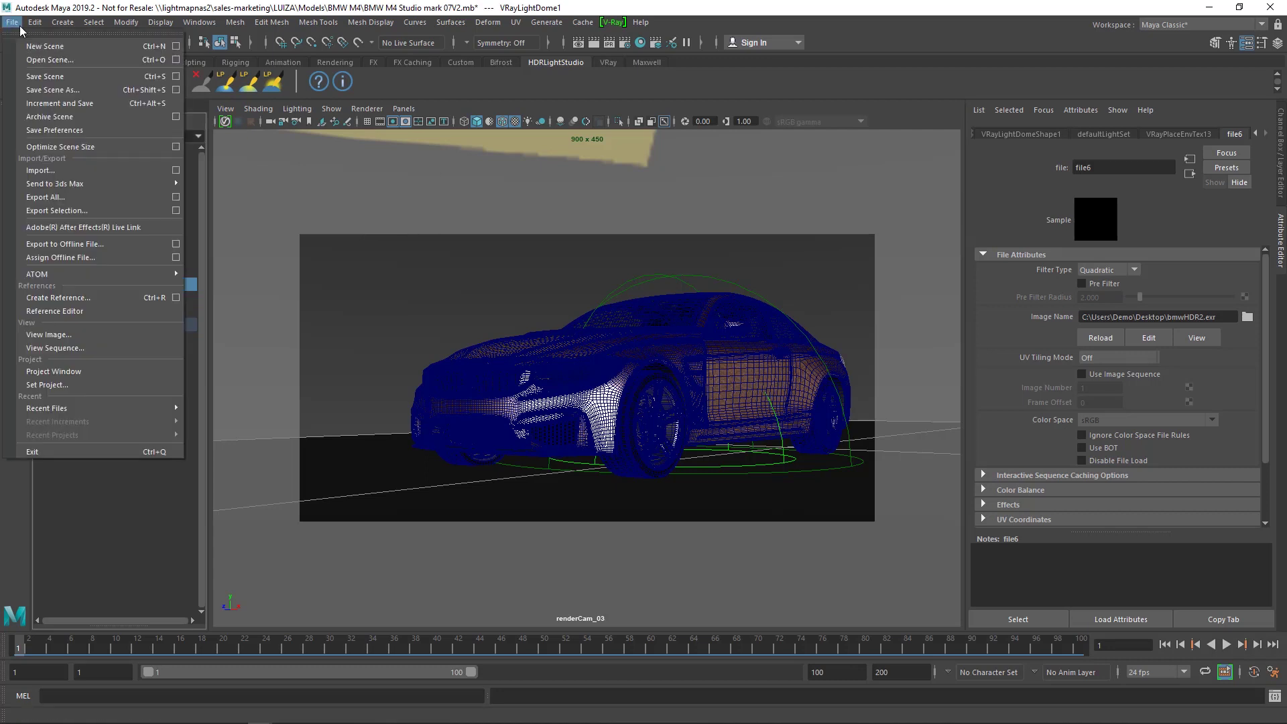
click(48, 76)
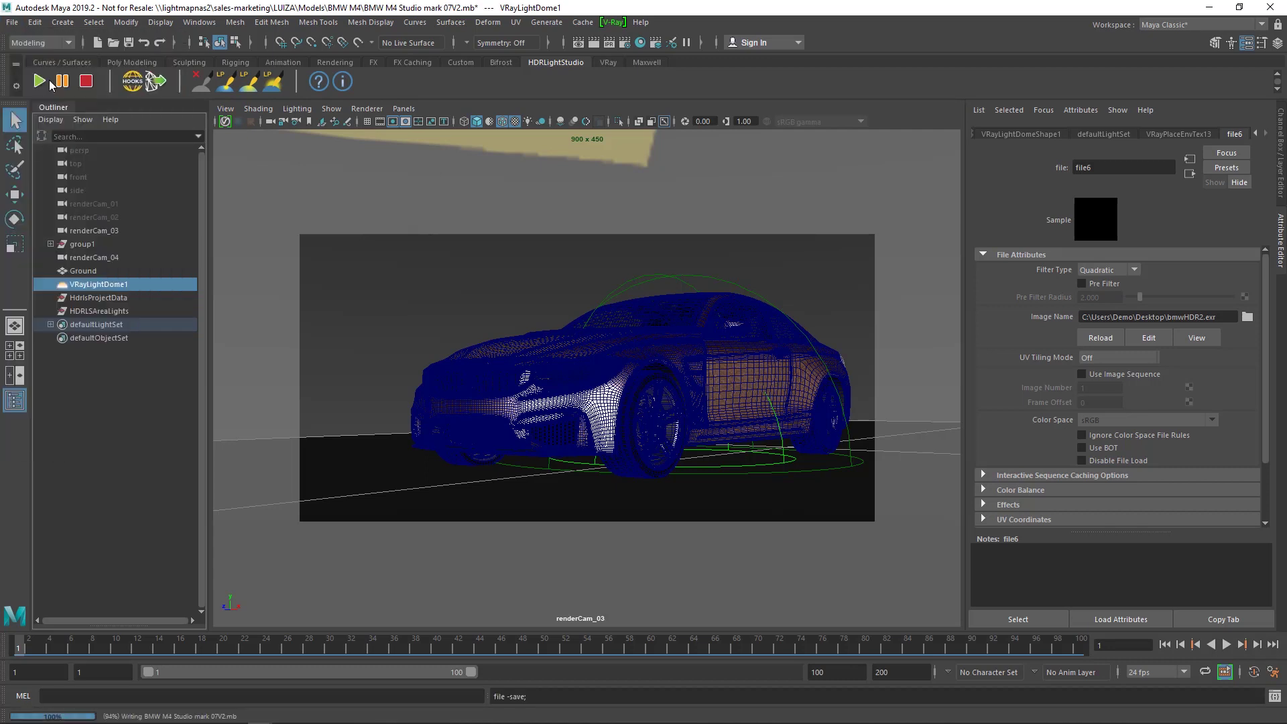